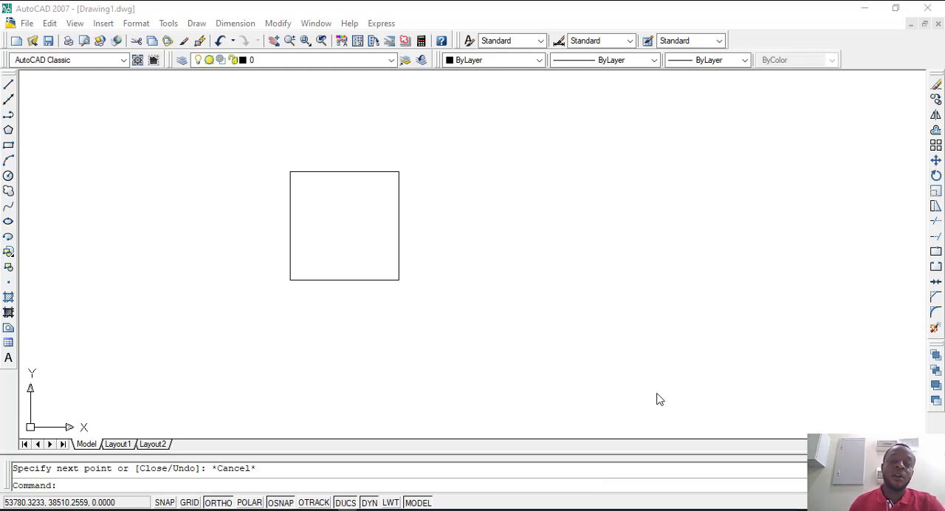
left_click(465, 221)
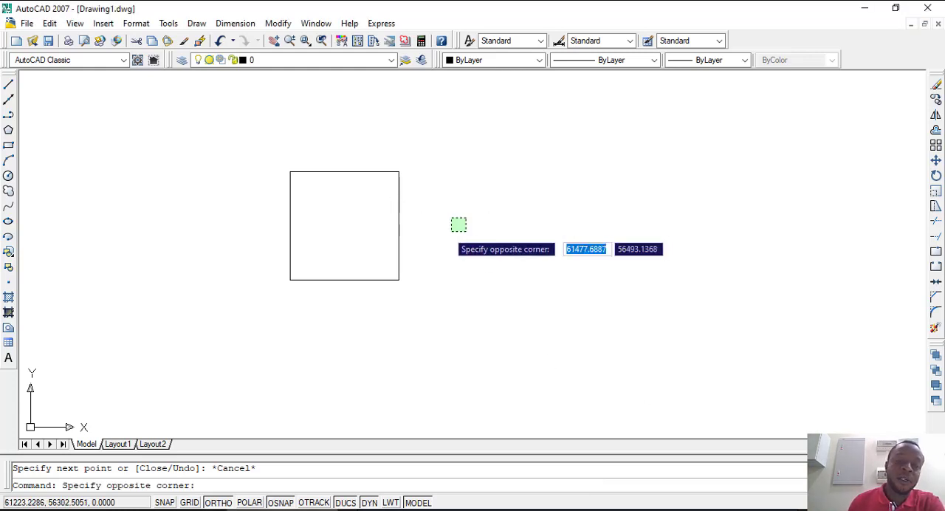
left_click(442, 226)
scroll(308, 205, "down", 3)
scroll(308, 204, "up", 6)
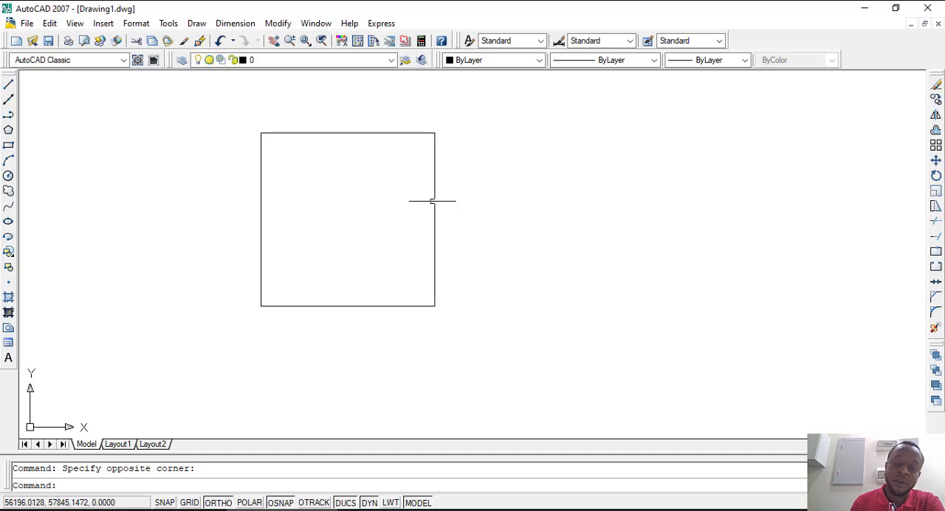
scroll(436, 225, "down", 3)
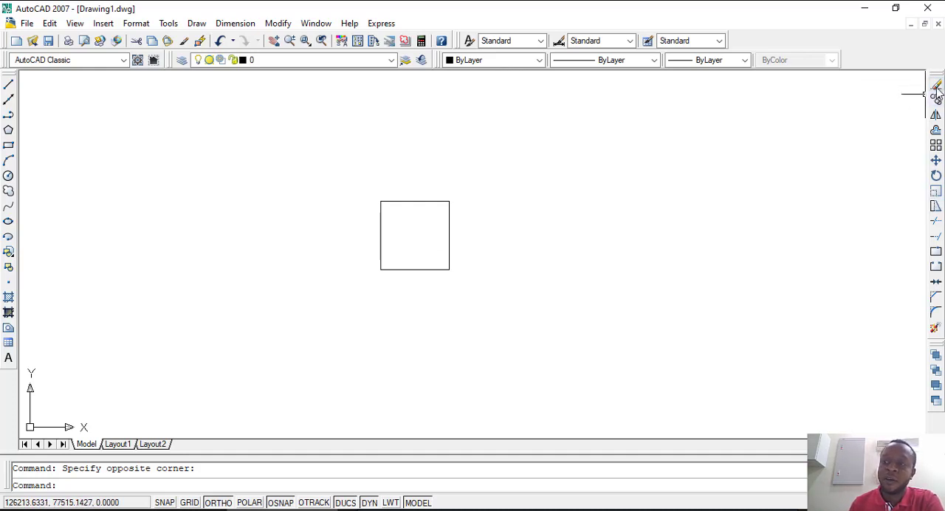
scroll(341, 173, "down", 2)
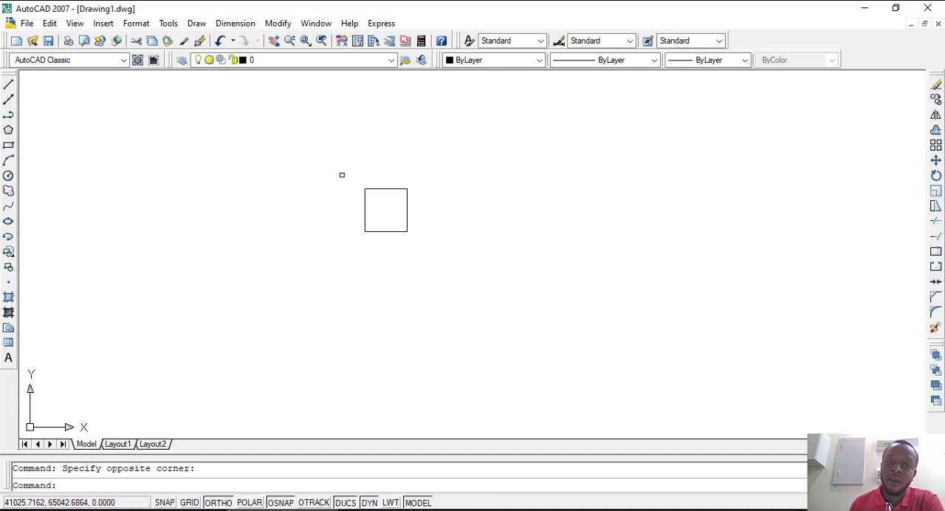
scroll(380, 184, "up", 5)
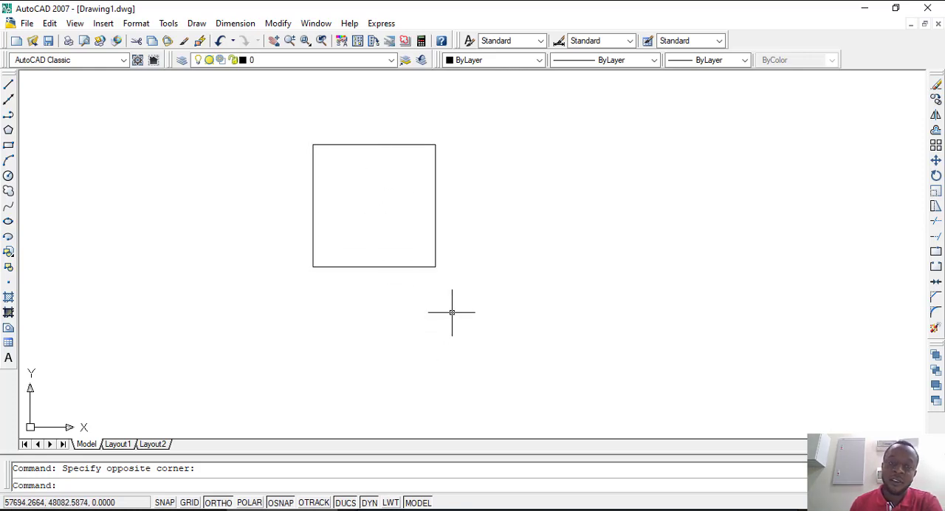
left_click(279, 24)
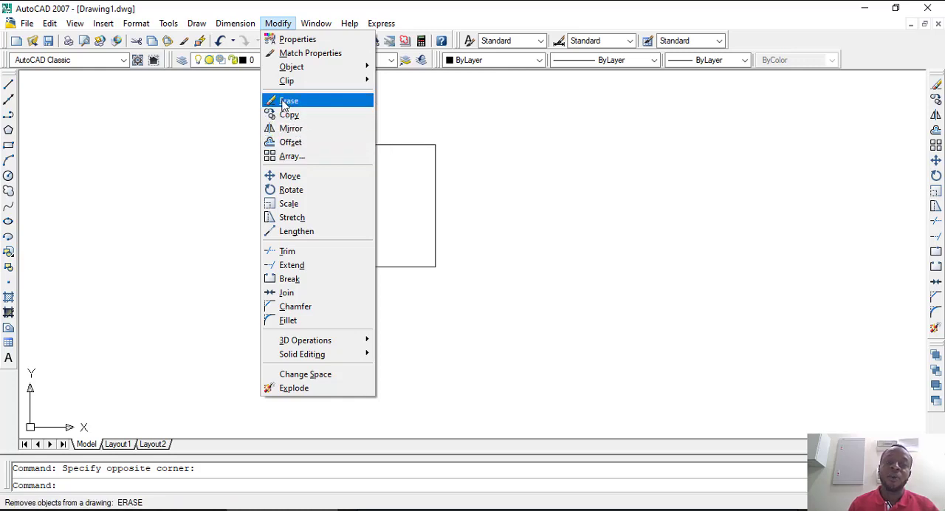
left_click(473, 220)
left_click(471, 218)
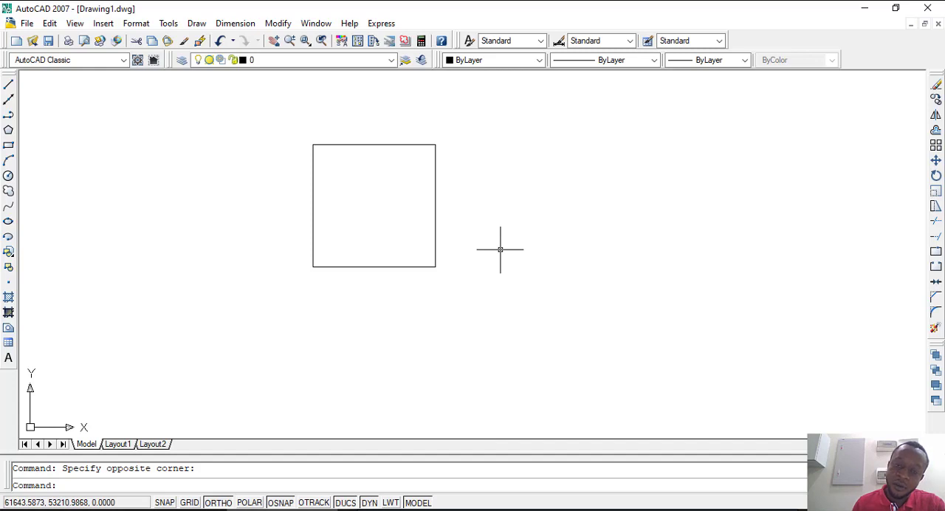
Step: Erase the whole square with the Erase tool and undo the erasure
left_click(504, 332)
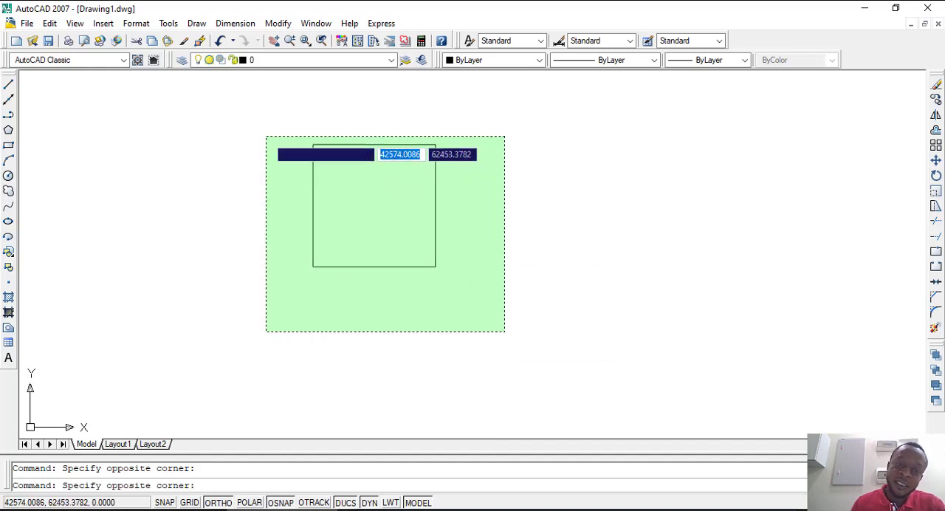
left_click(265, 136)
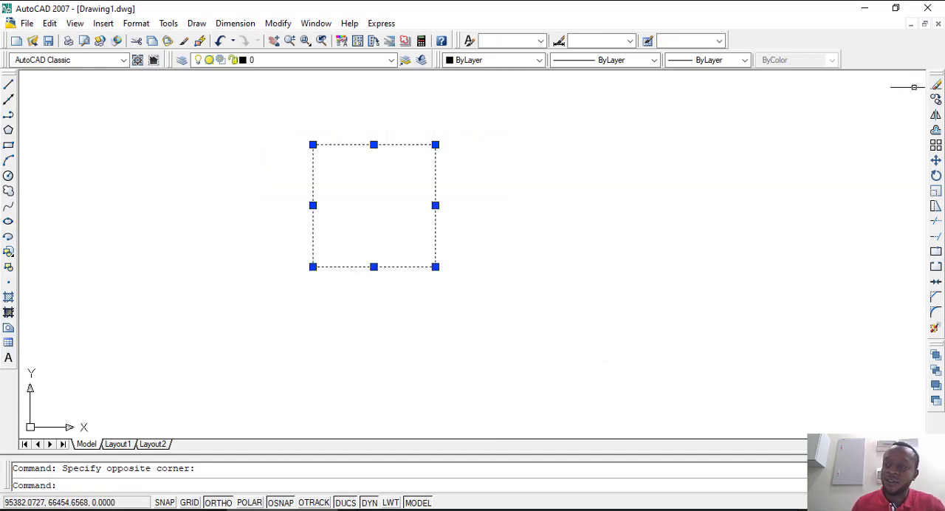
left_click(935, 85)
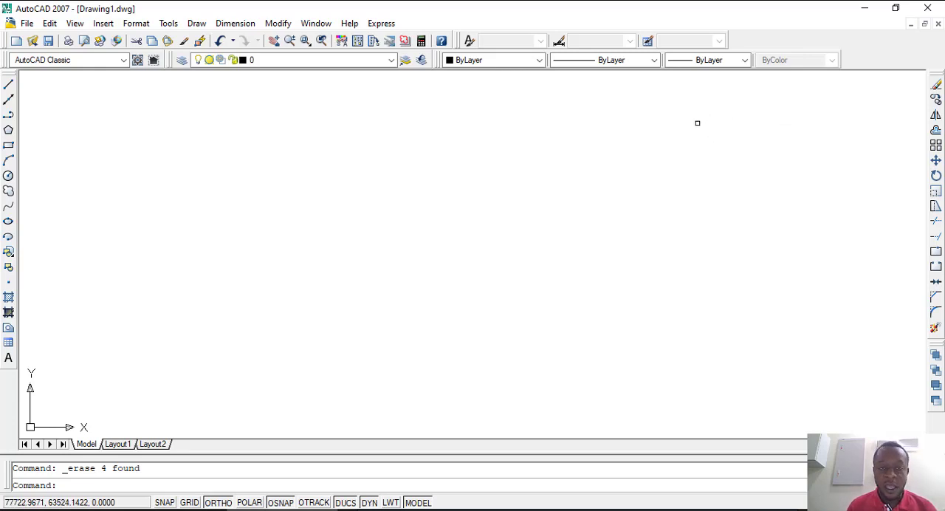
key("ctrl+z")
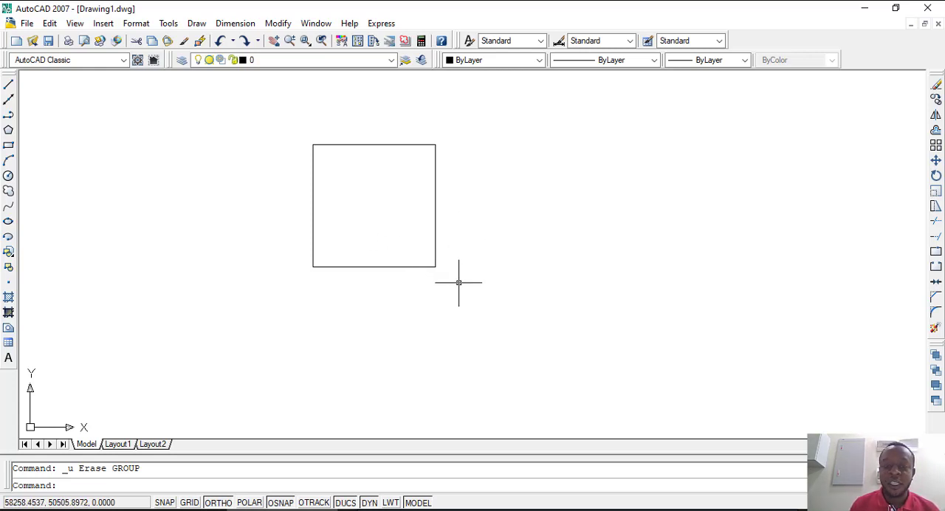
Step: Select all four sides of the square, erase them once more and restore them
left_click(501, 310)
left_click(269, 116)
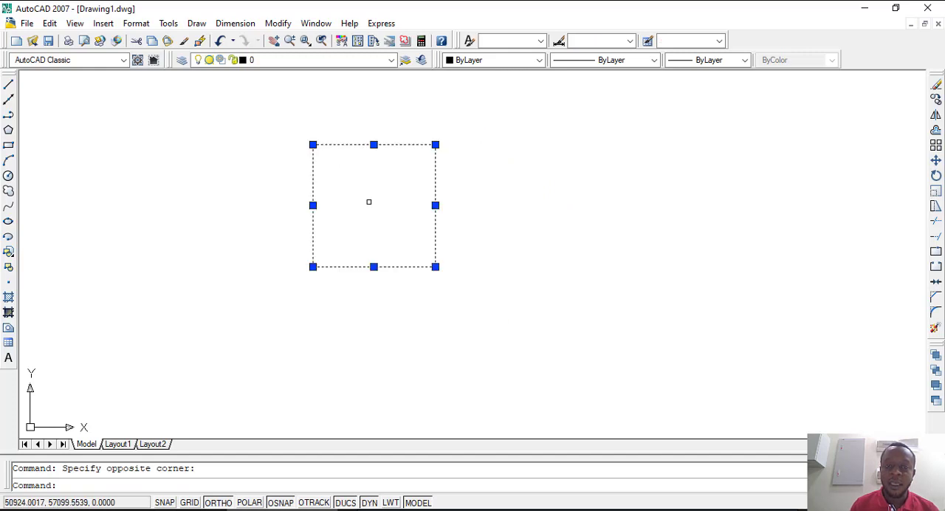
right_click(374, 192)
left_click(406, 322)
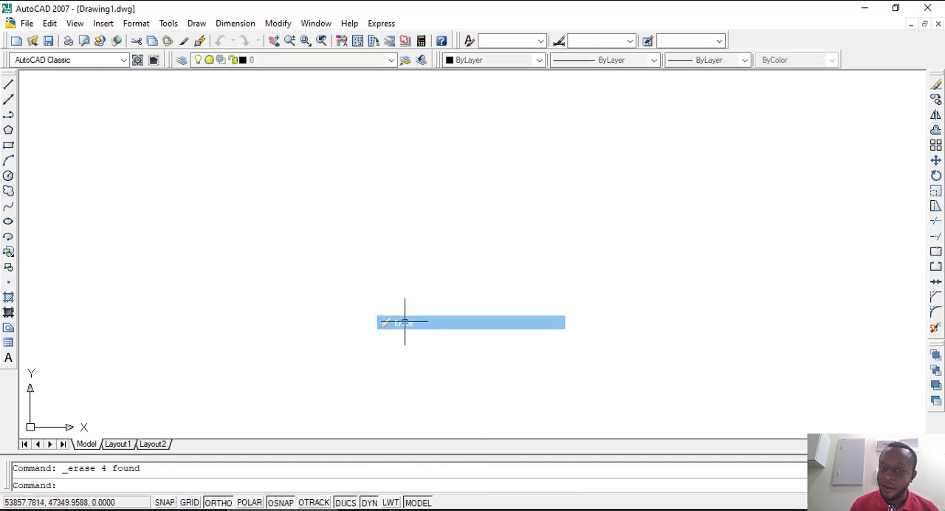
key("ctrl+z")
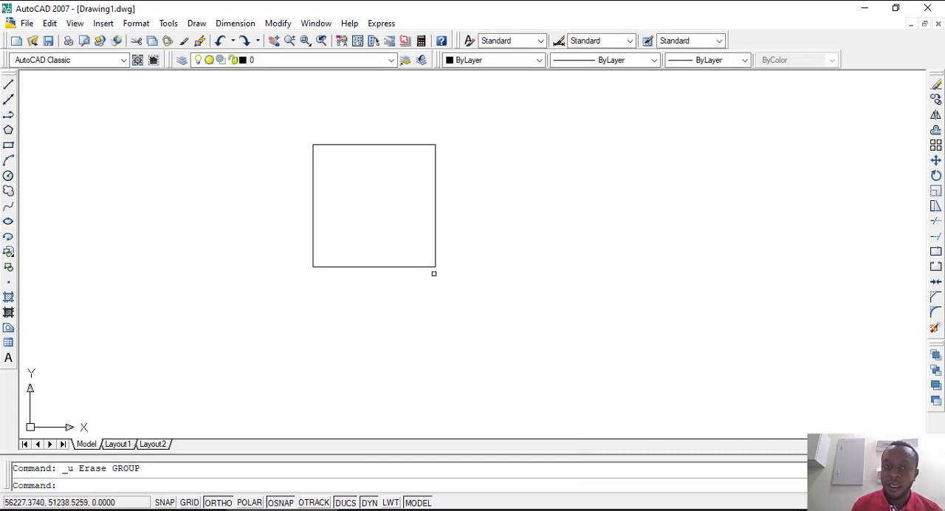
Step: Delete the complete square directly from the selection and undo the deletion
left_click(466, 306)
left_click(289, 131)
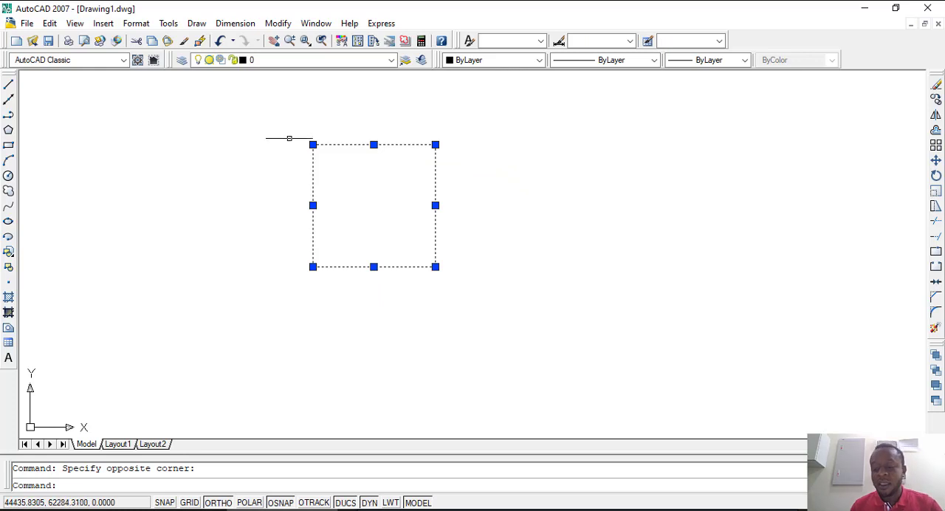
key("Delete")
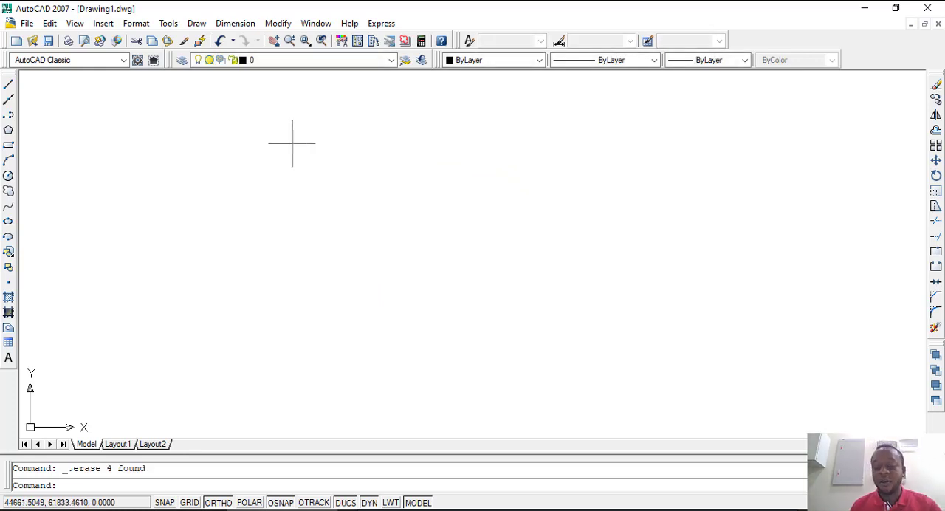
key("ctrl+z")
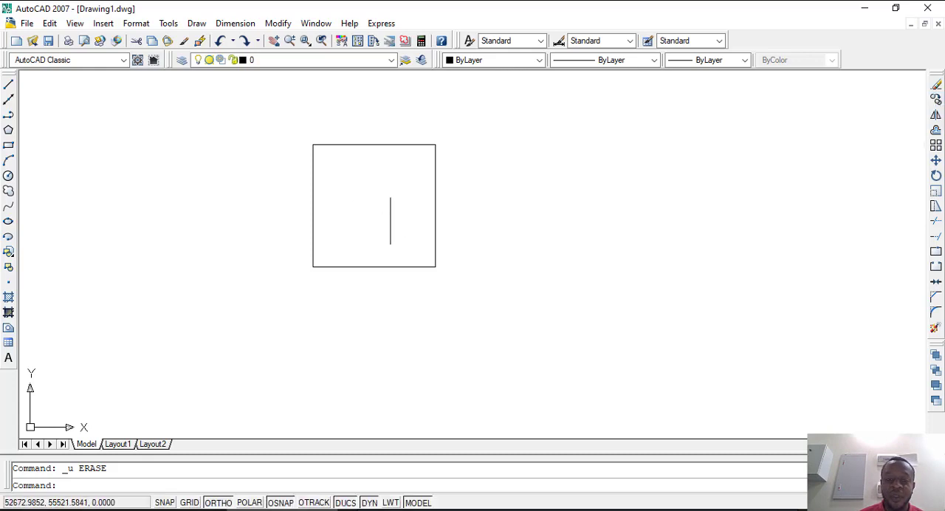
Step: Copy the square from its lower-left corner, placing three copies in a horizontal row to its right
scroll(357, 237, "down", 2)
scroll(357, 236, "up", 1)
scroll(251, 187, "down", 1)
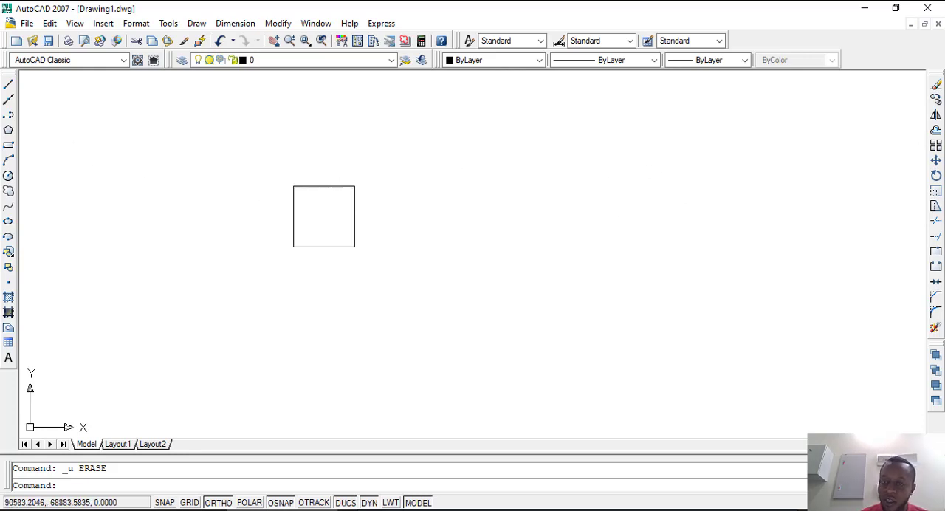
left_click(414, 284)
left_click(260, 145)
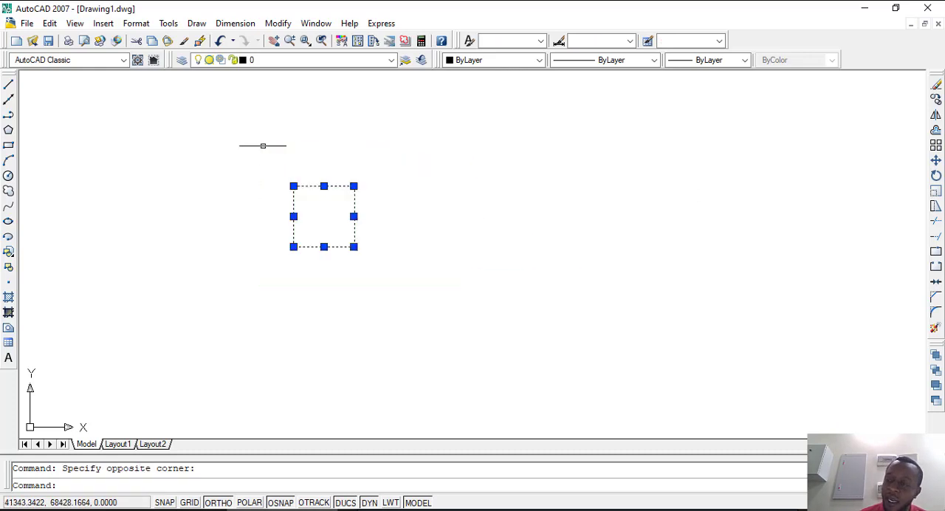
left_click(935, 100)
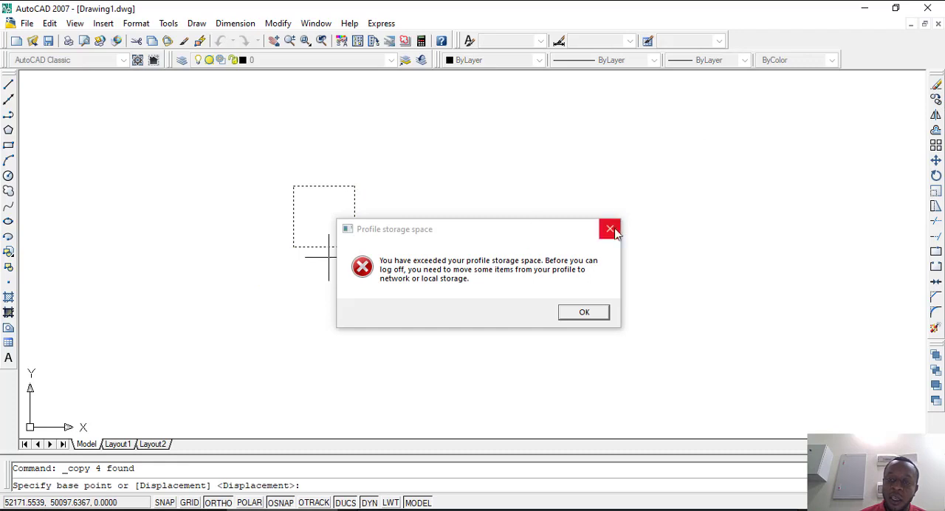
left_click(613, 230)
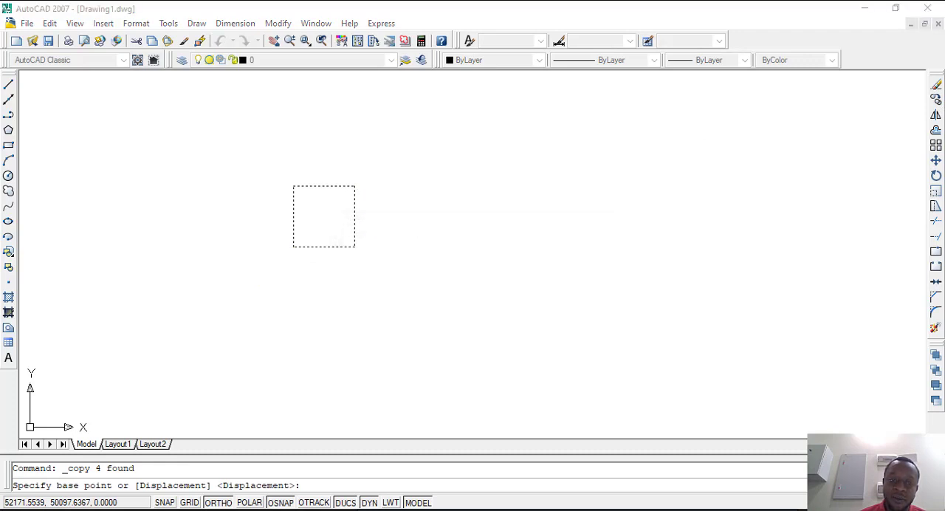
left_click(293, 246)
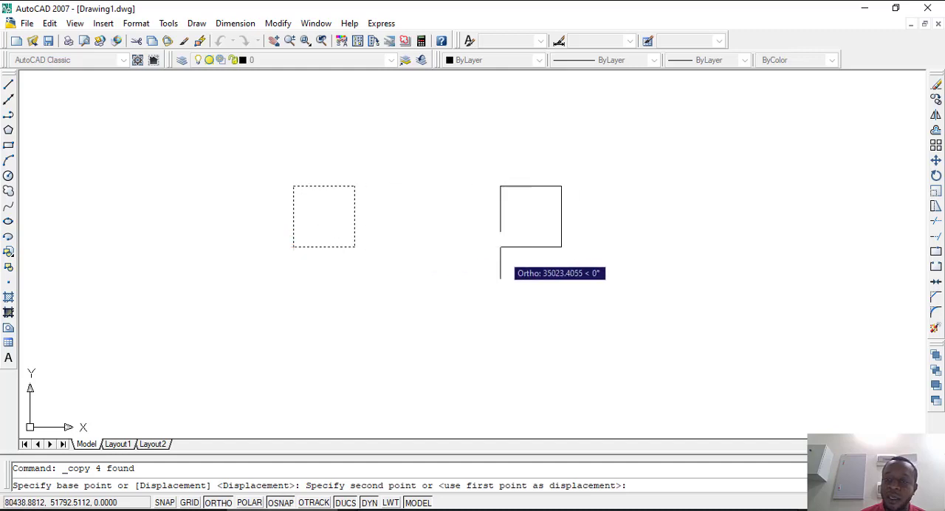
left_click(618, 246)
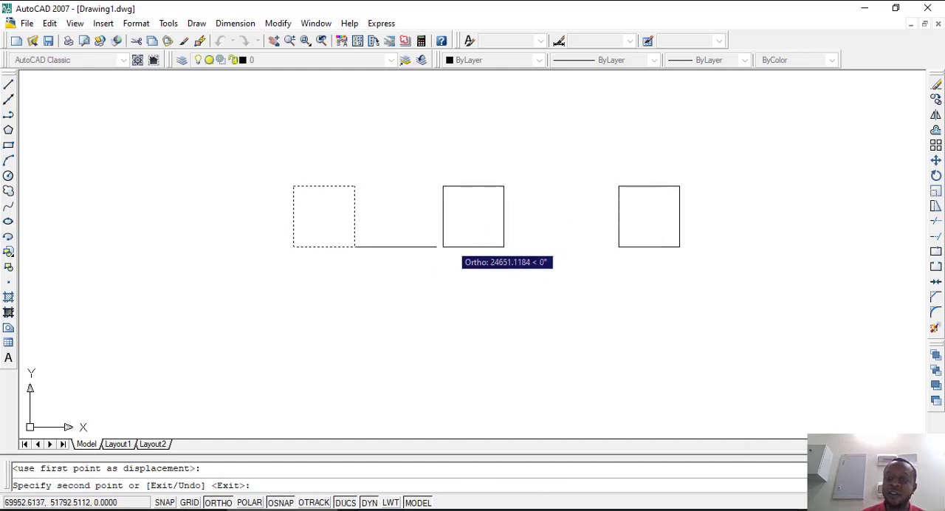
left_click(797, 246)
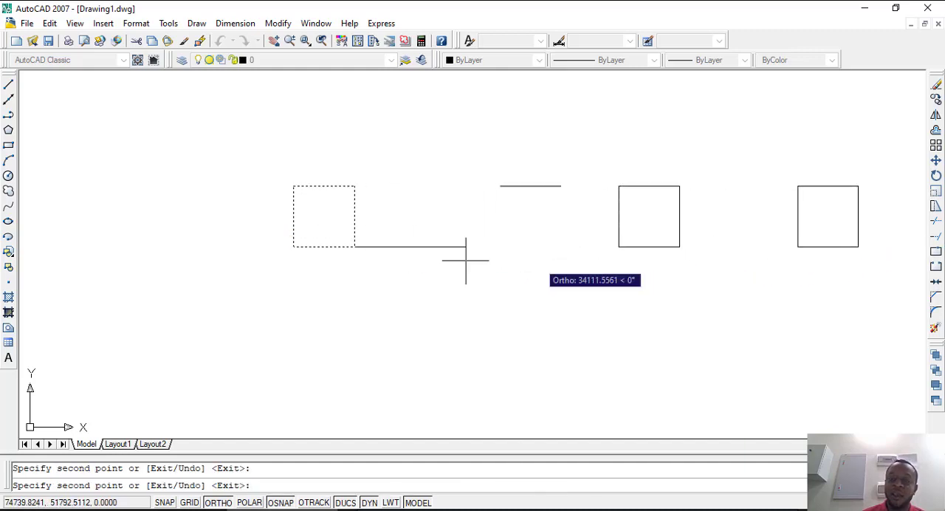
left_click(408, 246)
Step: Place further Ortho-aligned copies of the square to the left of, above and below the original
left_click(145, 238)
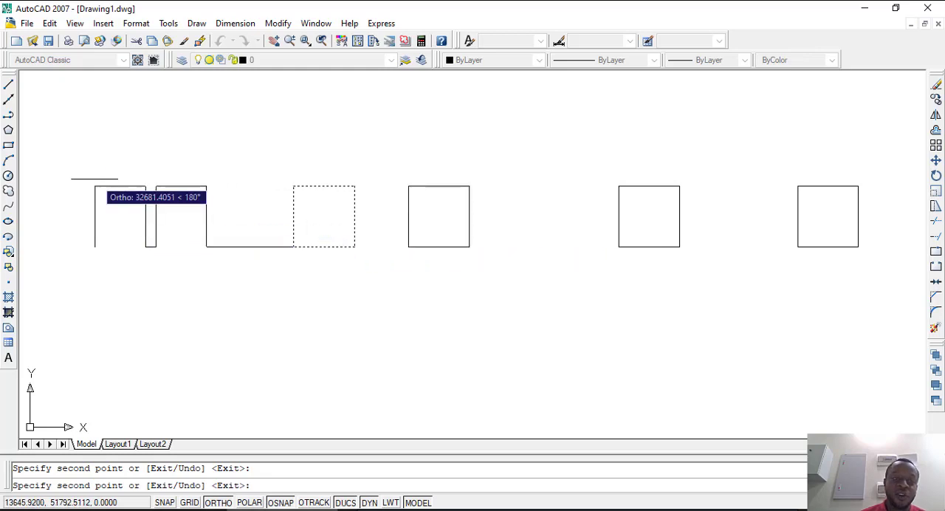
left_click(336, 131)
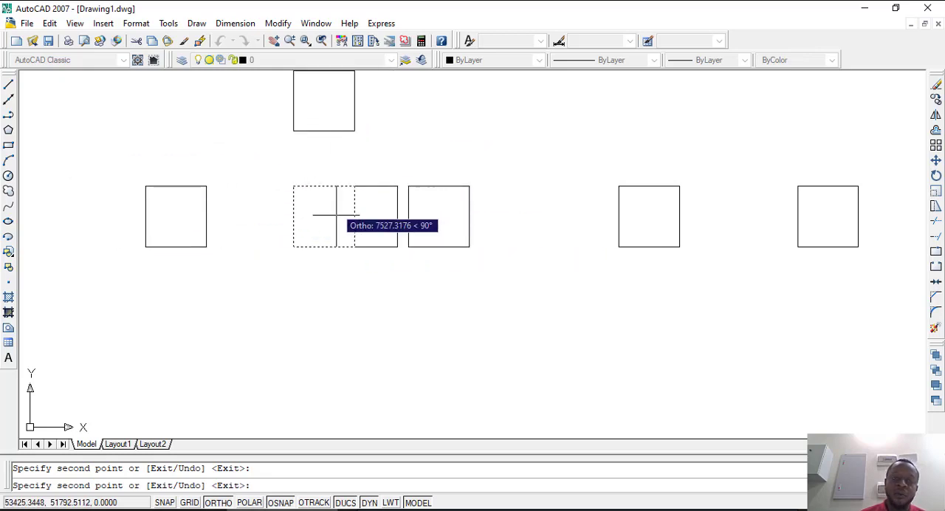
left_click(334, 371)
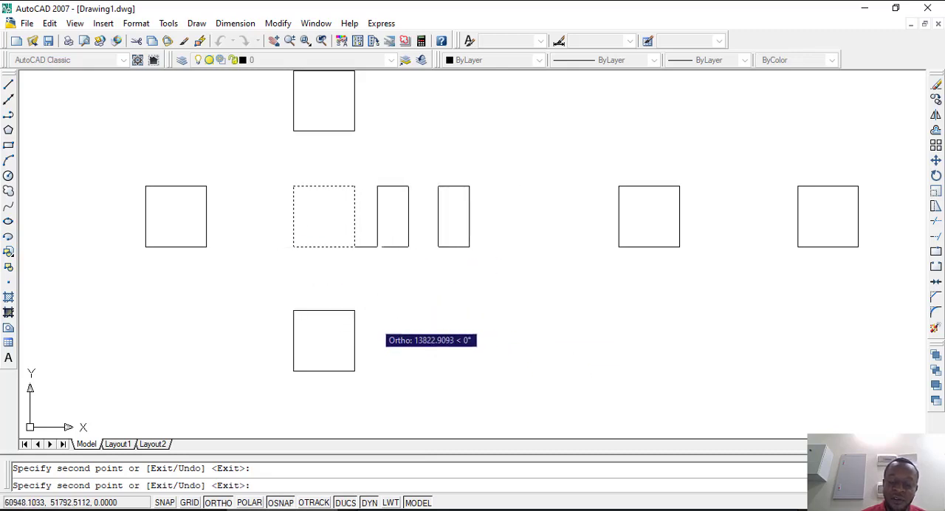
left_click(406, 289)
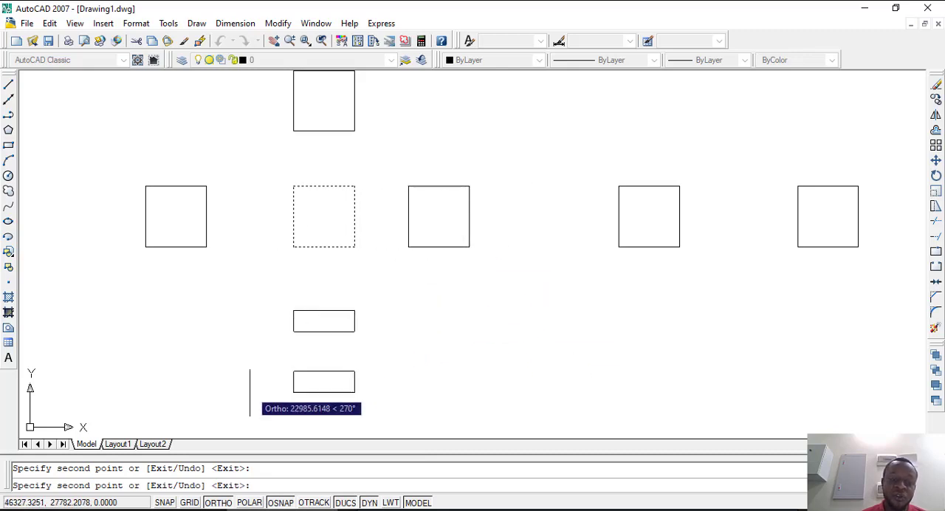
Step: With Ortho off, place three more copies diagonally below and above the original square, and undo the whole copy operation
left_click(217, 502)
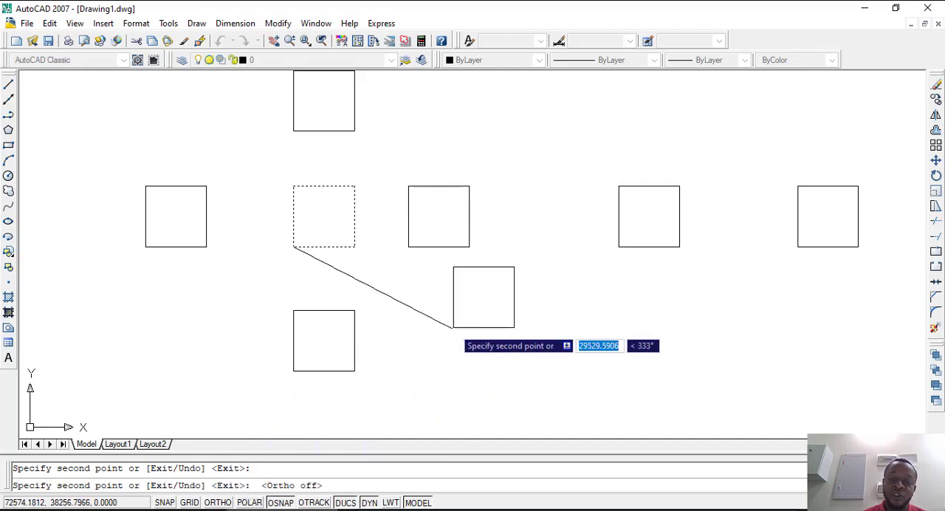
left_click(482, 372)
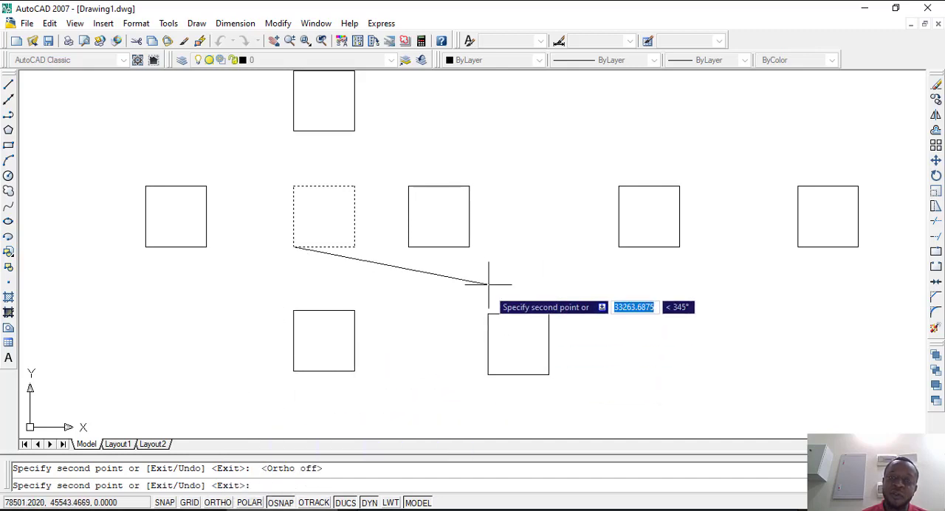
scroll(422, 380, "down", 3)
left_click(430, 279)
left_click(310, 277)
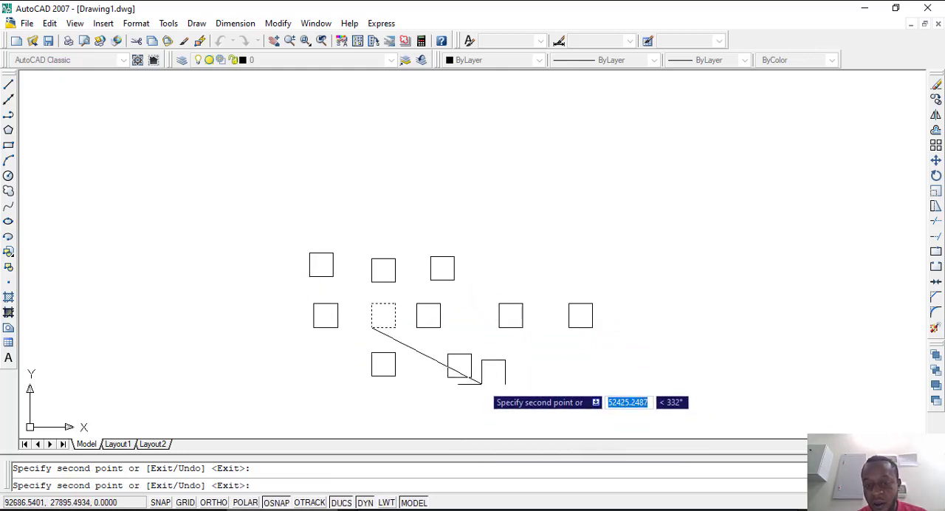
key("Escape")
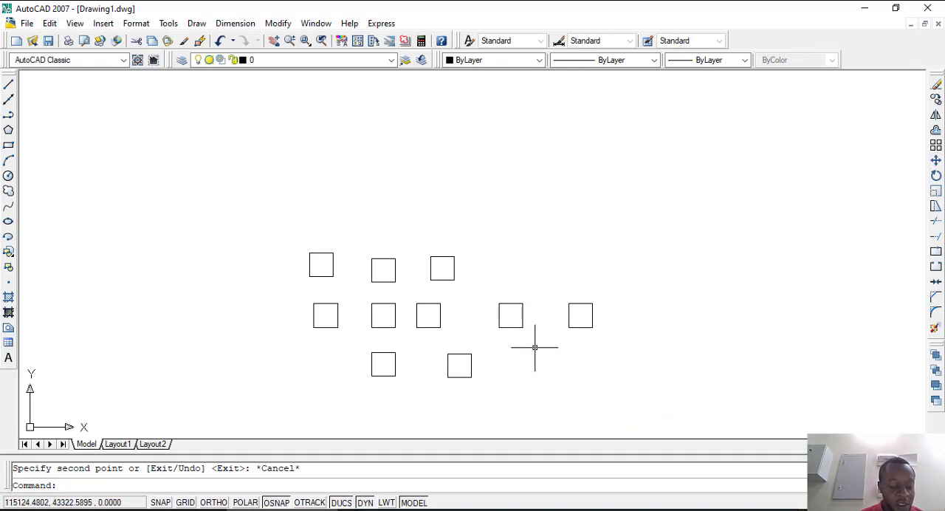
key("ctrl+z")
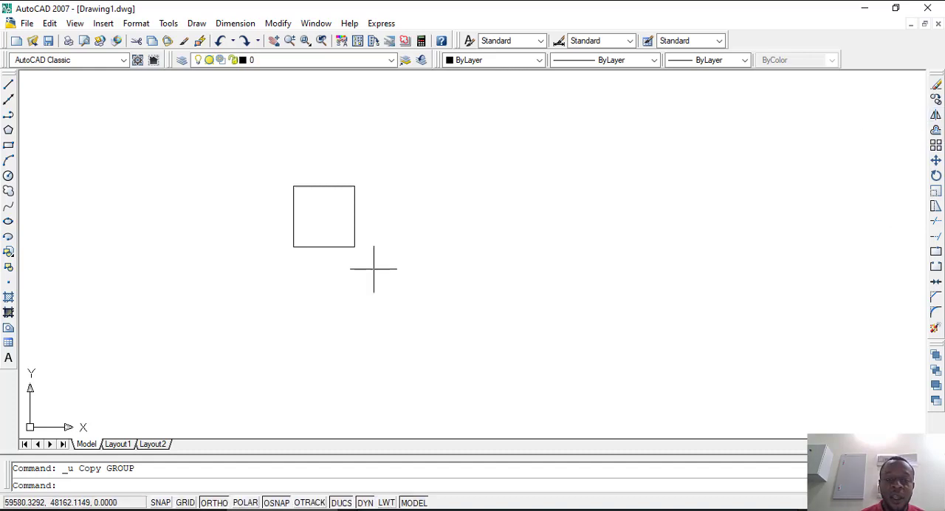
Step: Draw a small rectangle about 4673 by 5351 units overlapping the square's bottom edge near its right corner
left_click(8, 146)
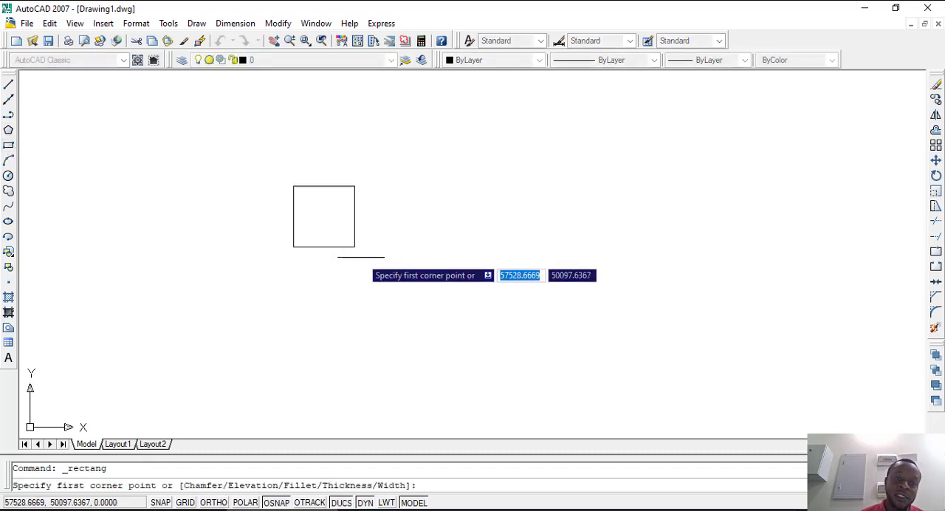
left_click(320, 237)
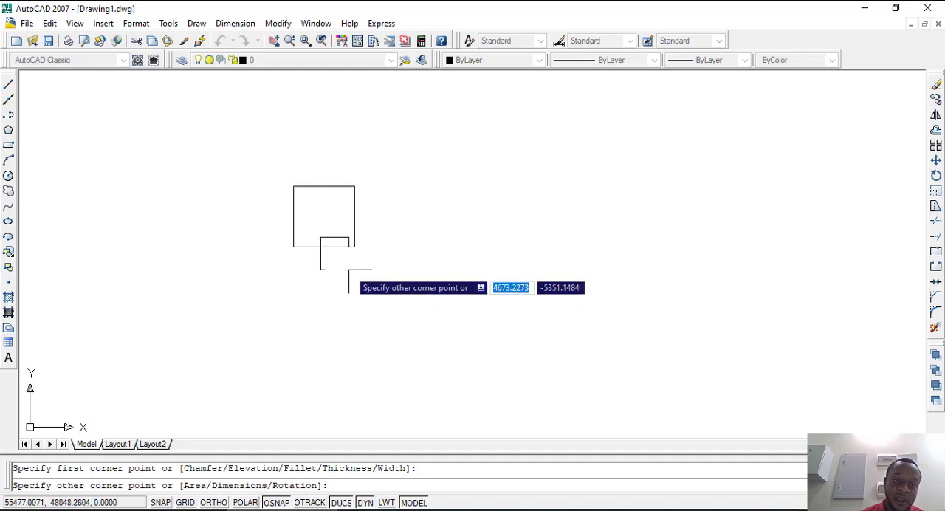
left_click(349, 270)
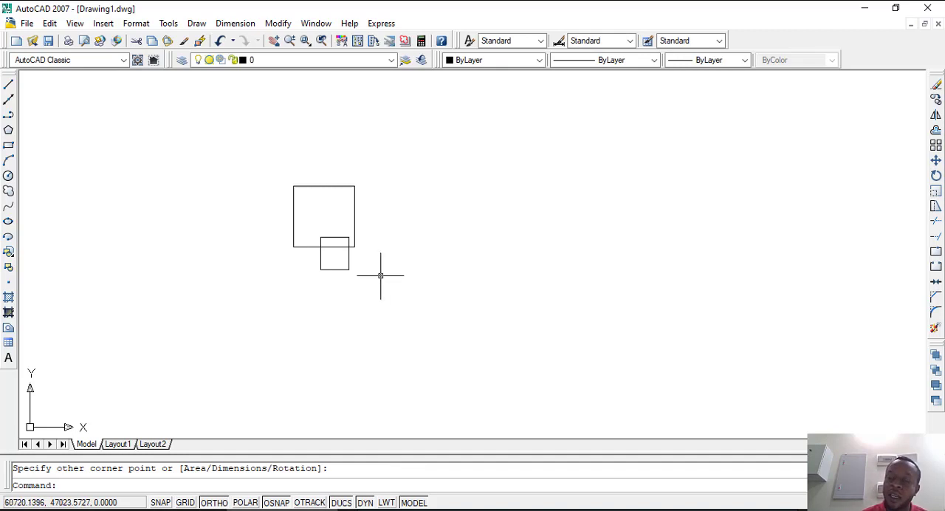
Step: Mirror the square and the small rectangle about the square's top edge, keeping the source objects, and undo the mirror
left_click(403, 338)
left_click(260, 158)
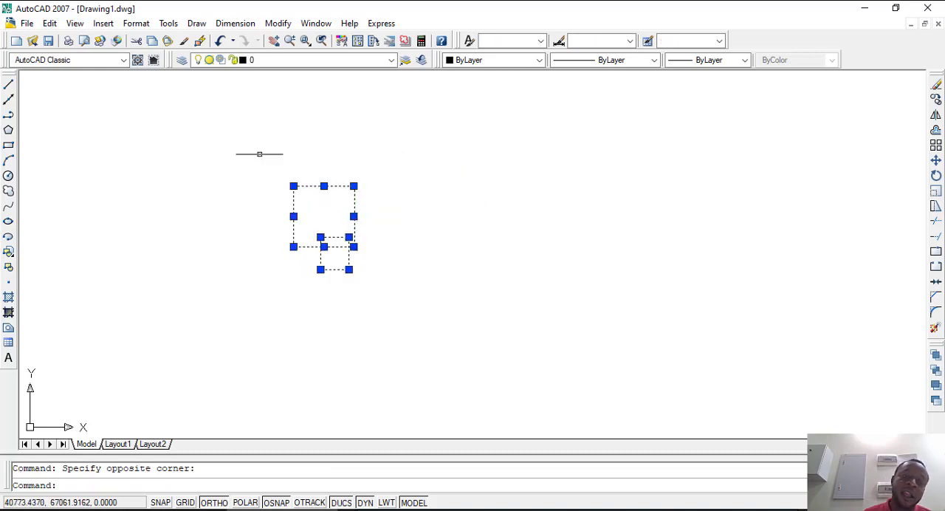
left_click(935, 115)
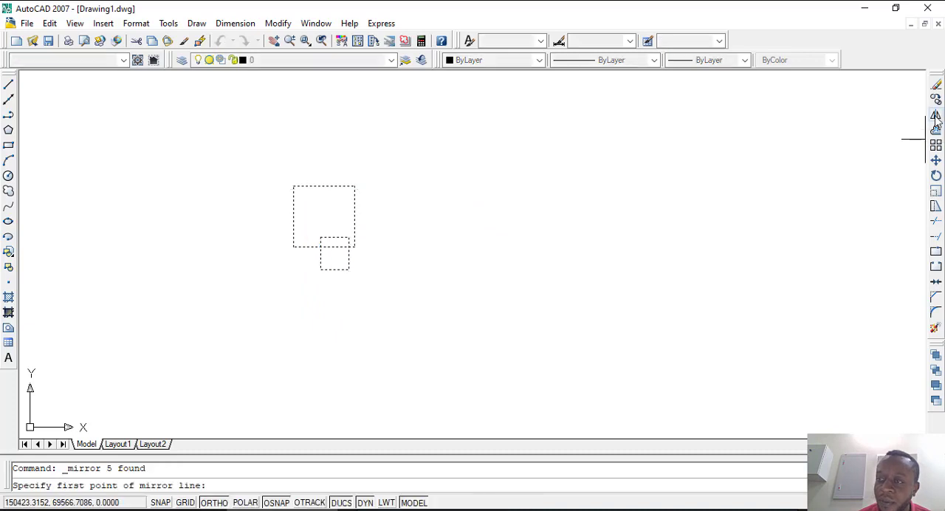
left_click(293, 186)
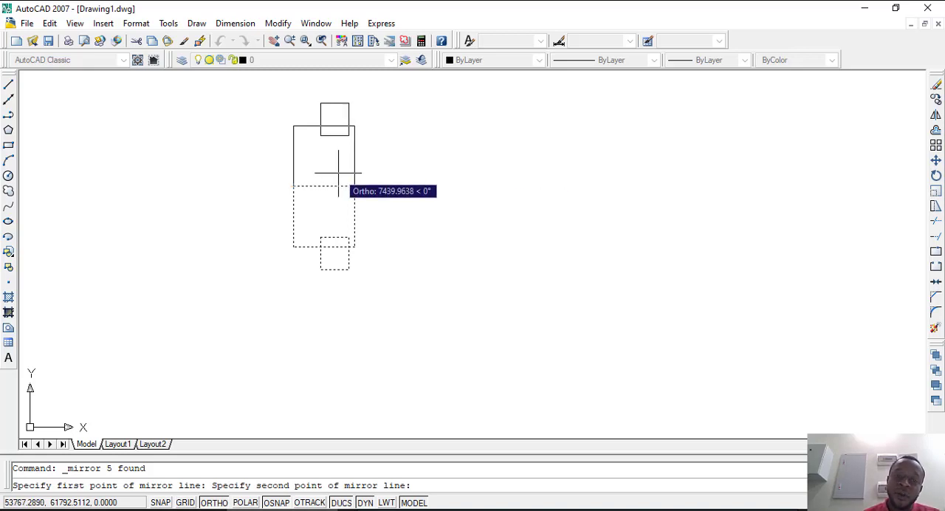
left_click(338, 173)
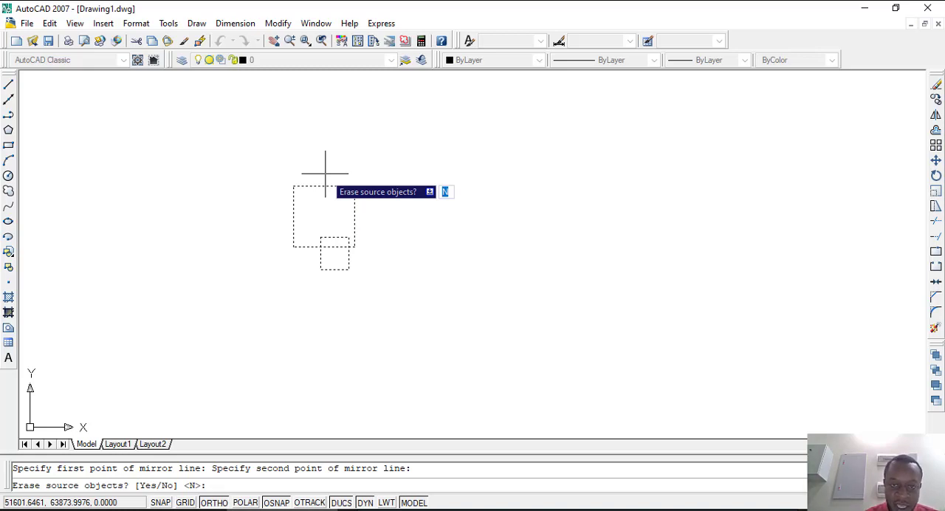
type("n")
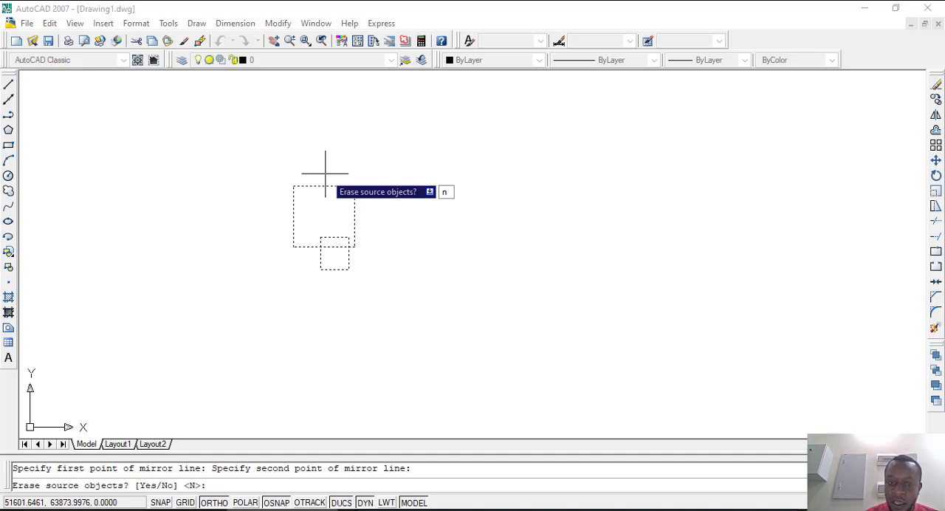
key("Return")
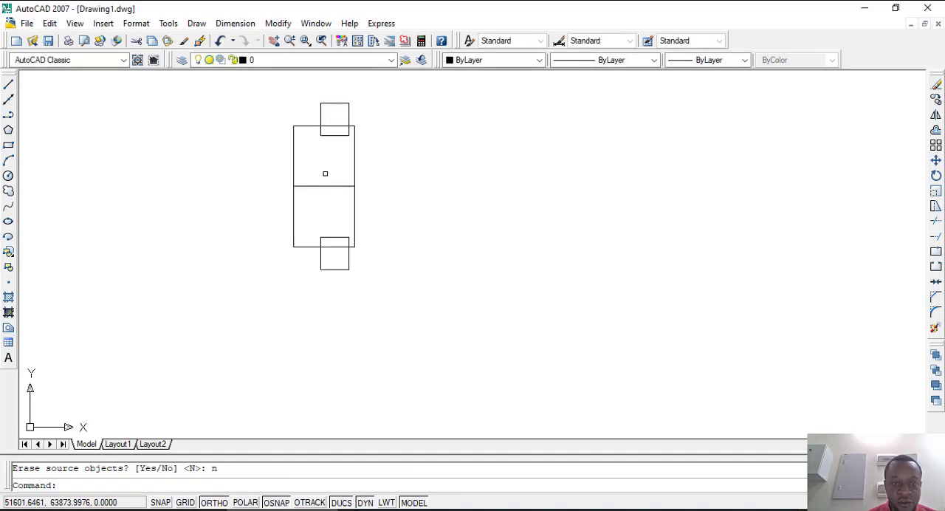
key("ctrl+z")
Step: Mirror the square and the small rectangle upward about the square's top edge, erasing the source objects
left_click(384, 285)
left_click(249, 150)
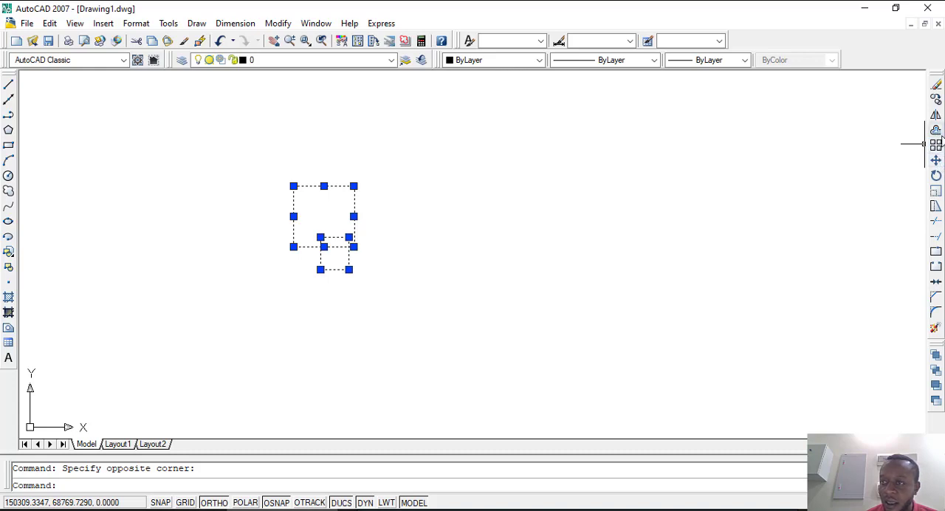
left_click(935, 116)
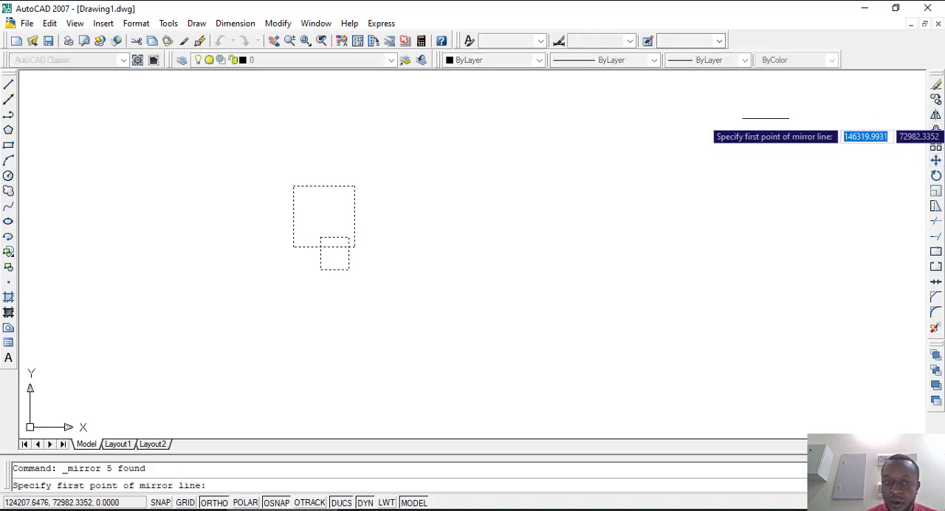
left_click(294, 185)
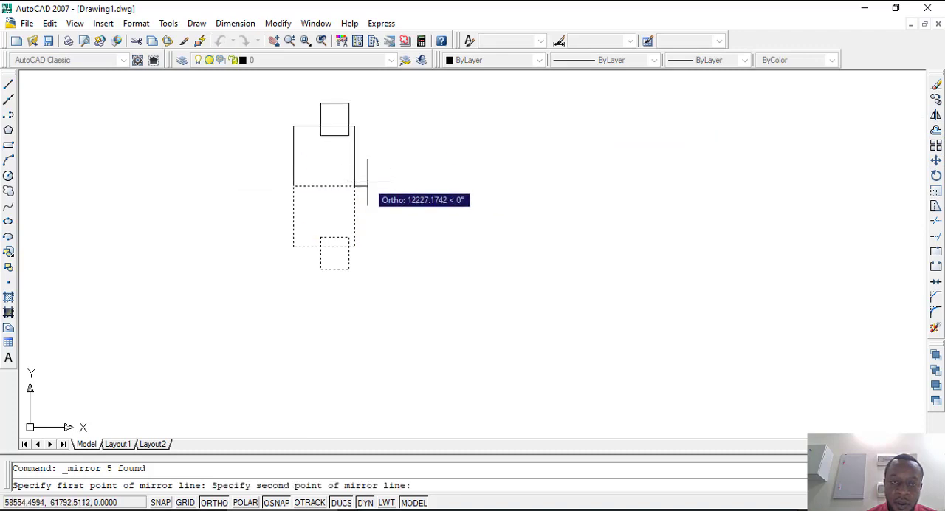
left_click(371, 180)
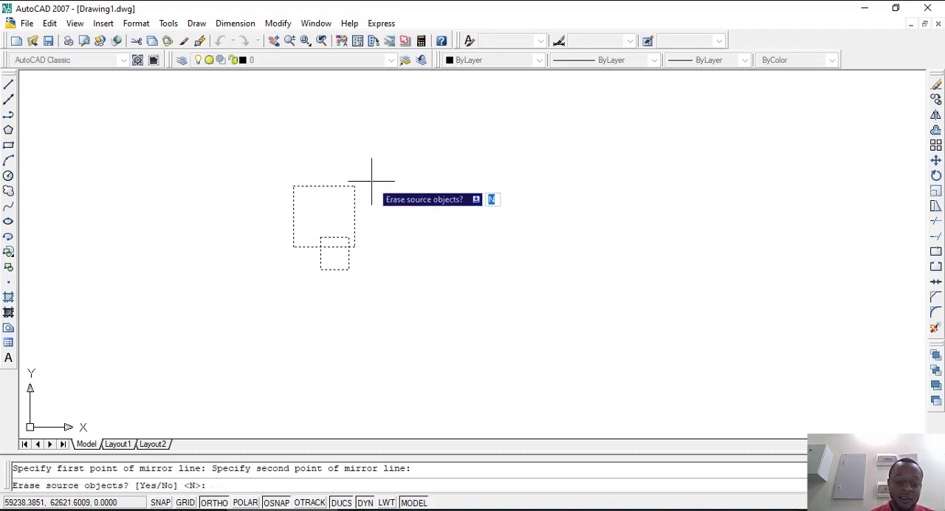
type("y")
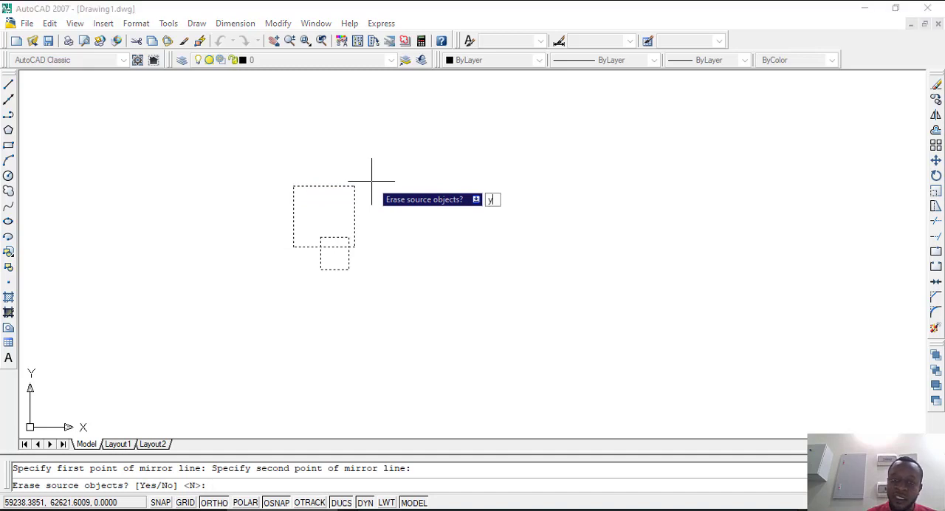
key("Return")
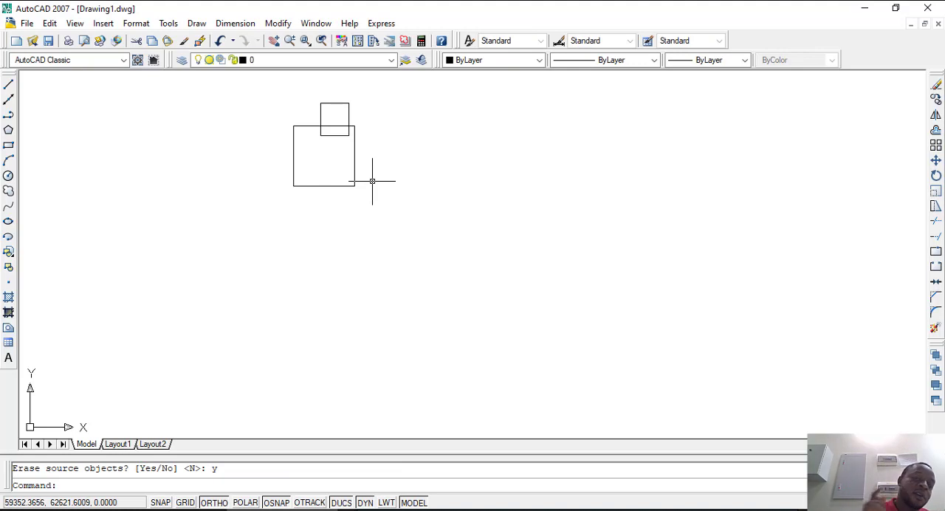
scroll(316, 144, "down", 4)
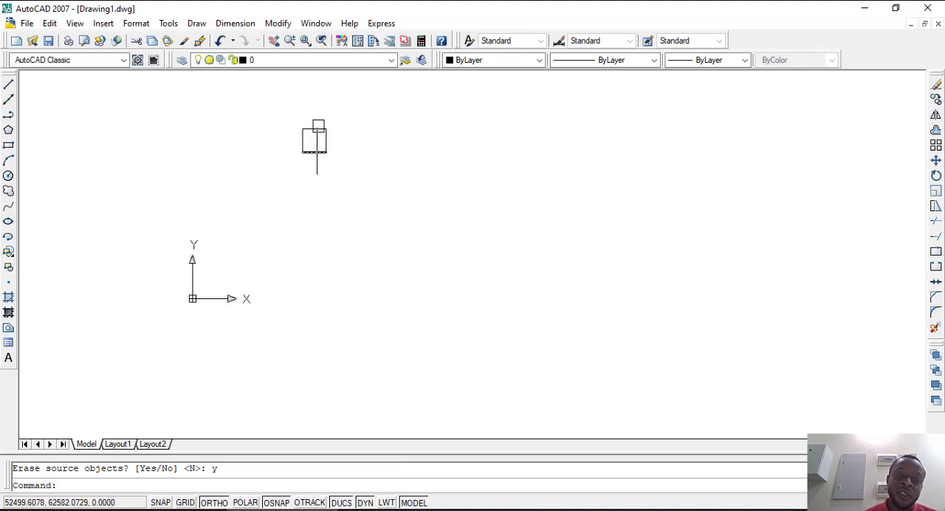
scroll(324, 122, "up", 3)
scroll(327, 122, "up", 3)
scroll(399, 334, "down", 4)
scroll(382, 302, "up", 3)
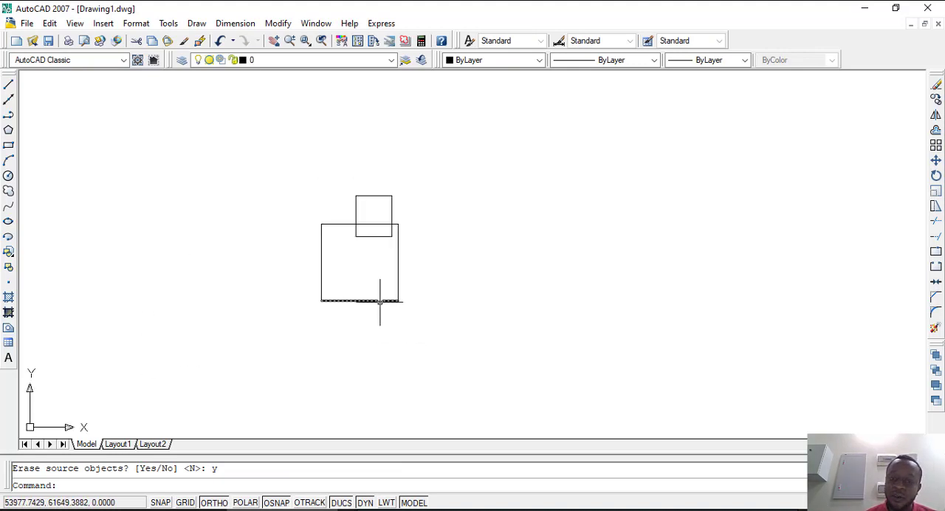
scroll(373, 214, "down", 4)
scroll(375, 231, "up", 3)
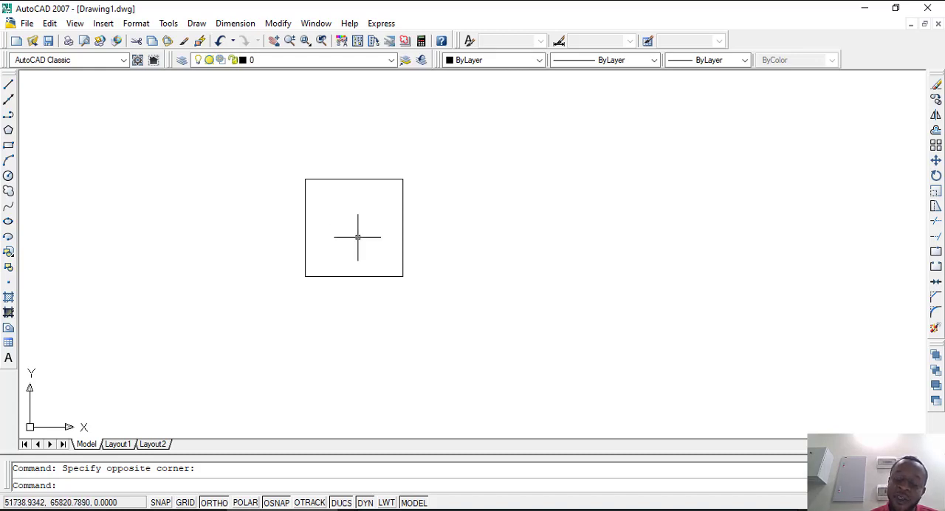
Step: Select the square's left and top sides individually to check that they are separate lines, and clear the selection
left_click(305, 219)
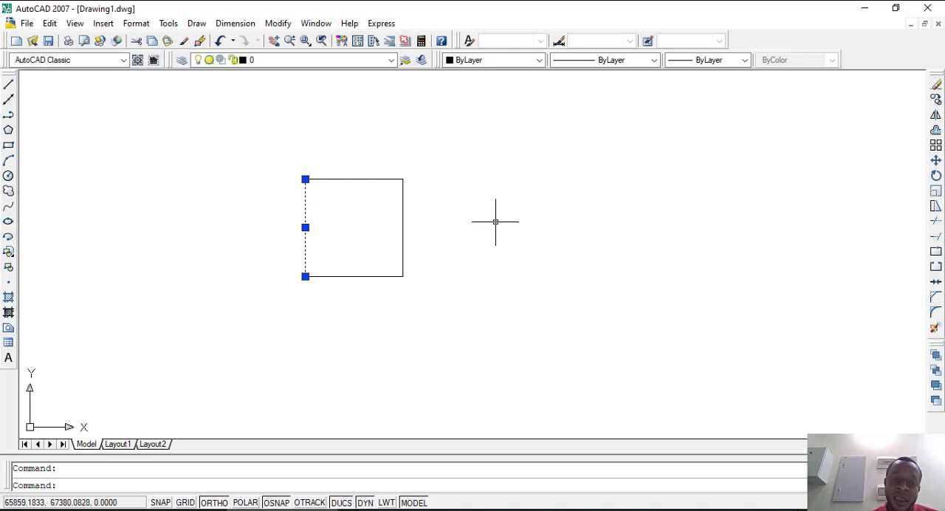
left_click(370, 180)
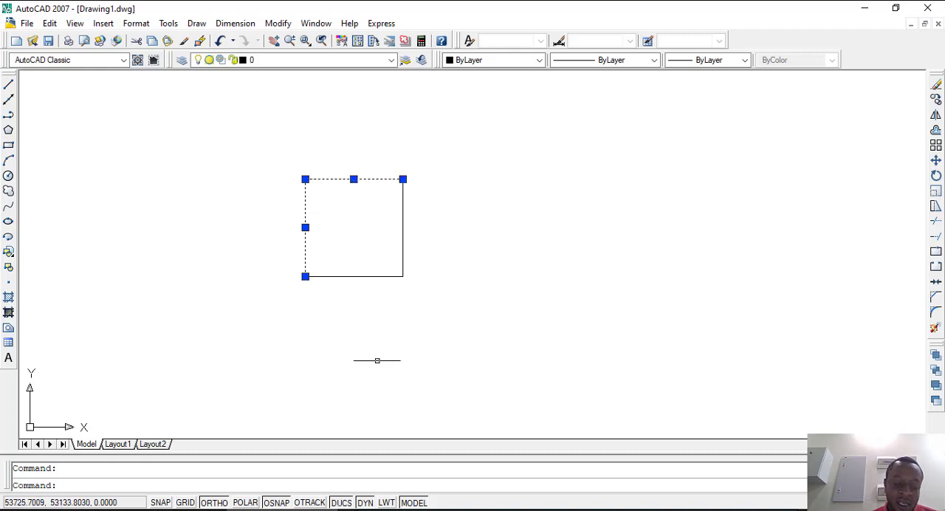
key("Escape")
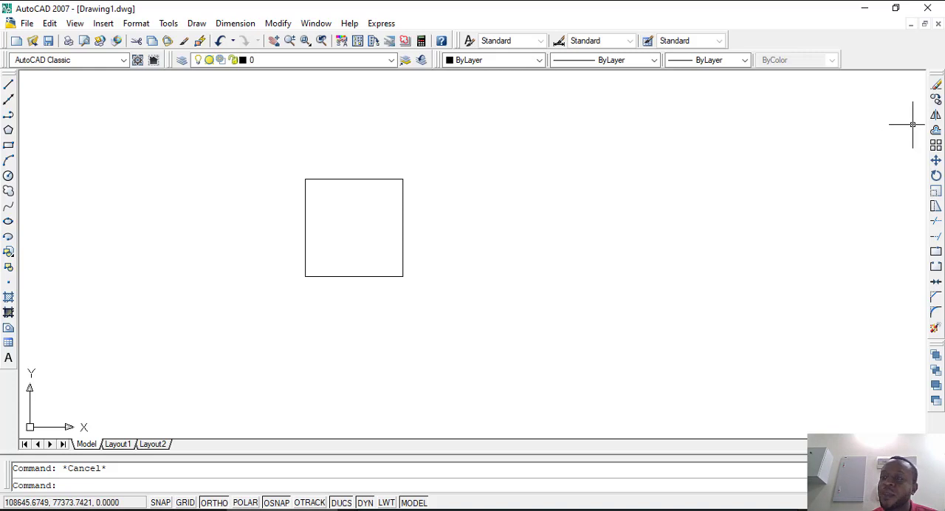
Step: Offset the square's left side by 2000, once toward the inside and once toward the outside of the square
left_click(935, 130)
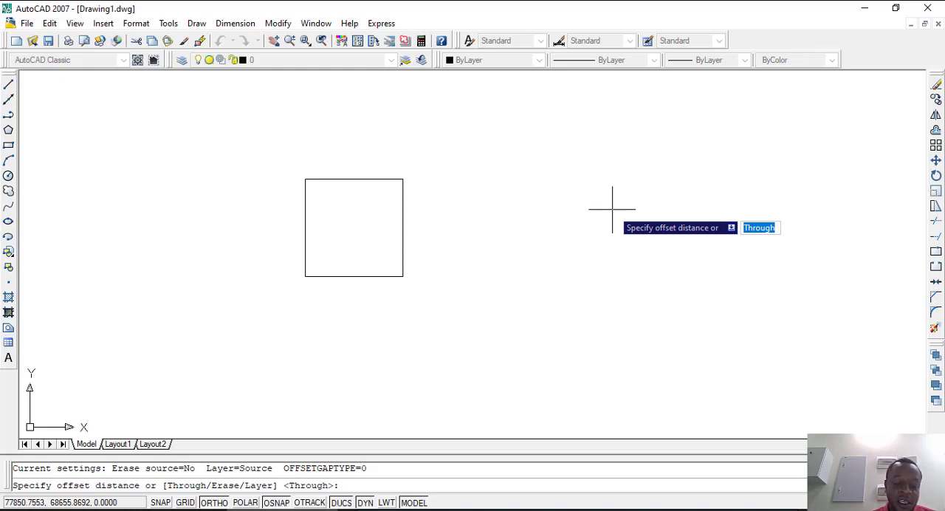
type("2000")
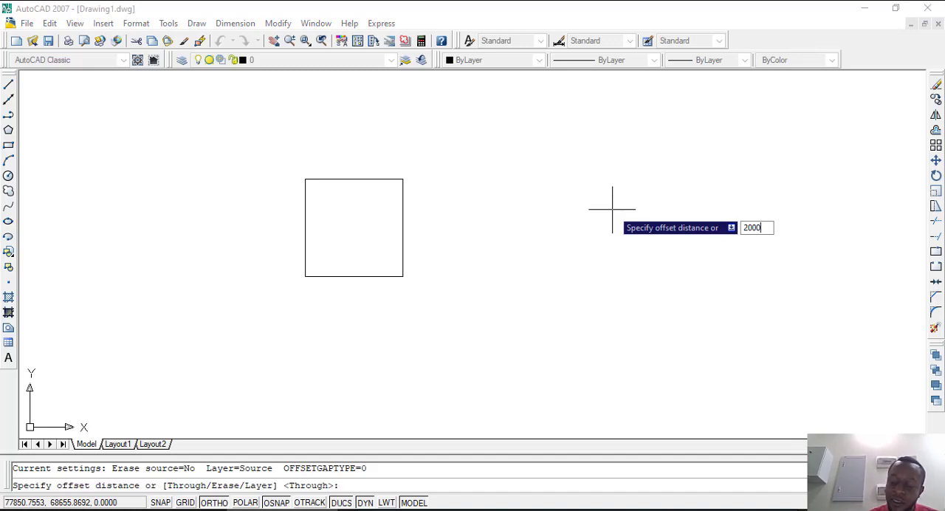
key("Return")
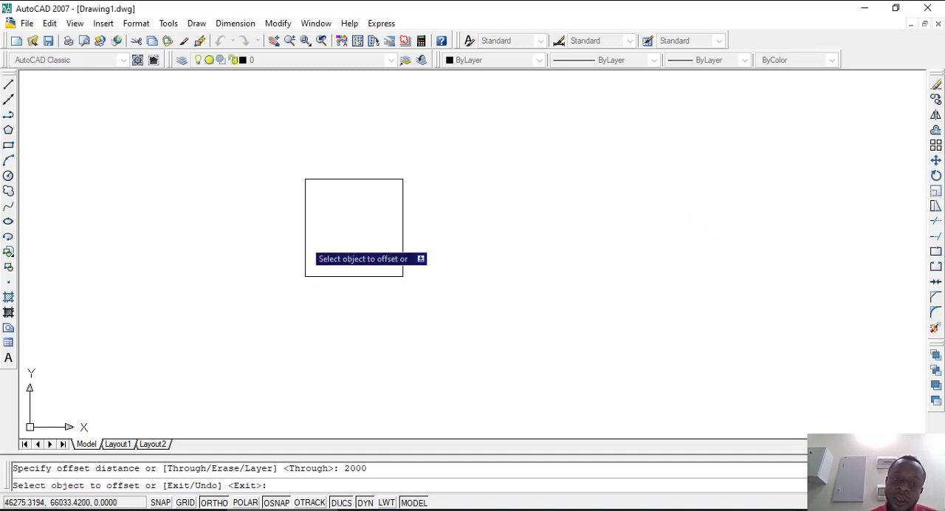
left_click(305, 233)
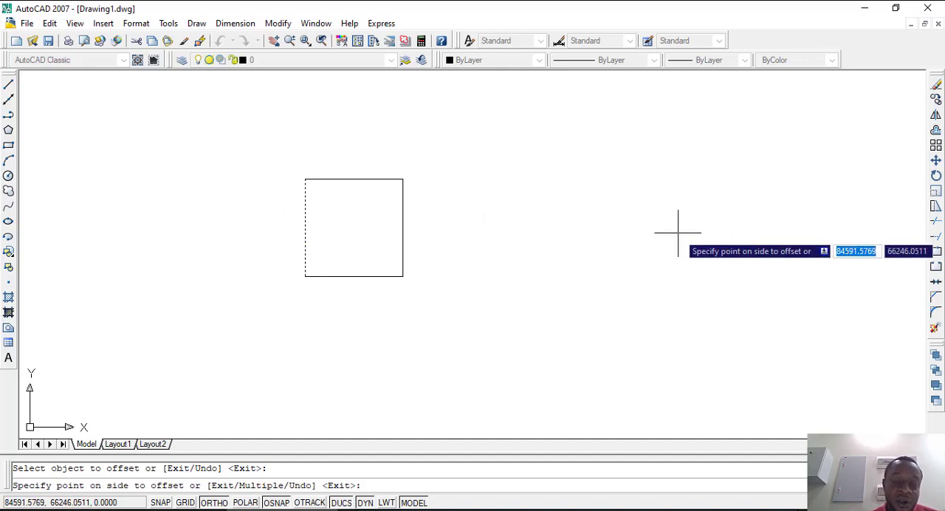
left_click(620, 237)
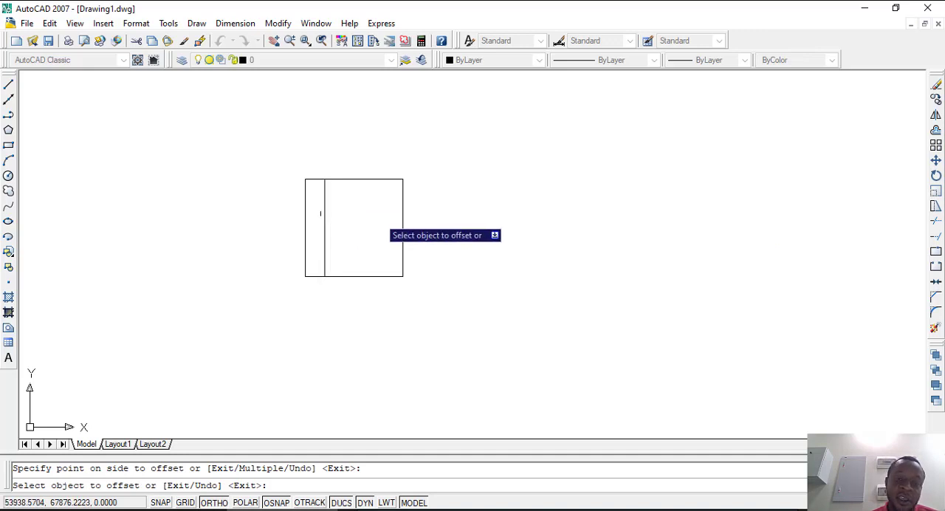
left_click(304, 236)
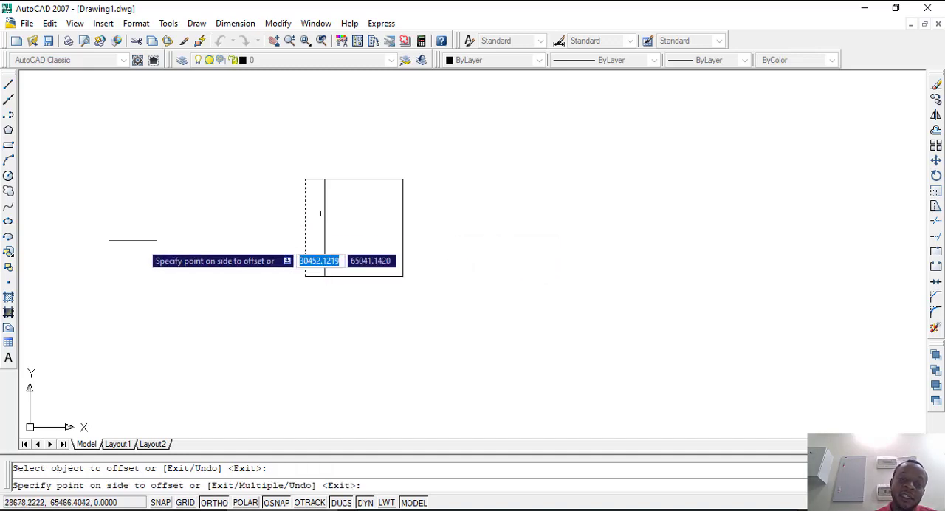
left_click(132, 241)
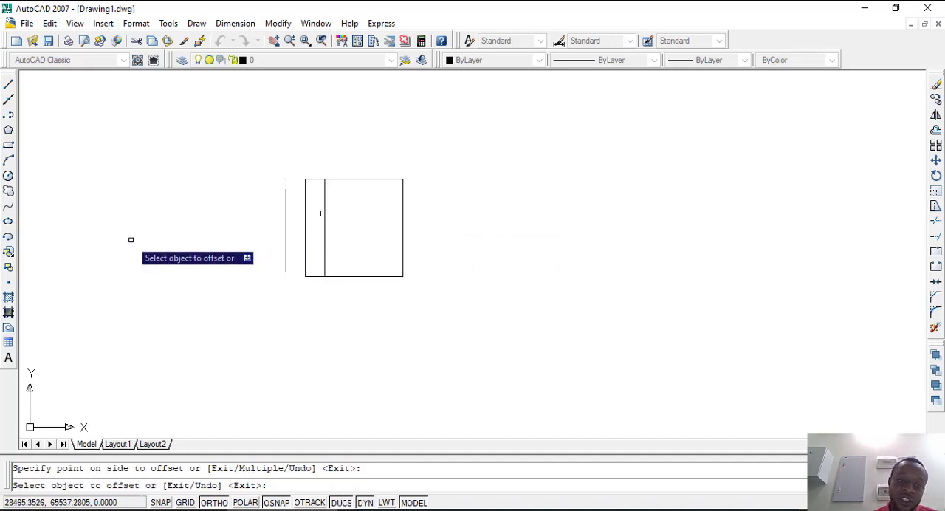
Step: Offset the square's right side by the same distance, first outward and then inward
left_click(402, 229)
left_click(525, 243)
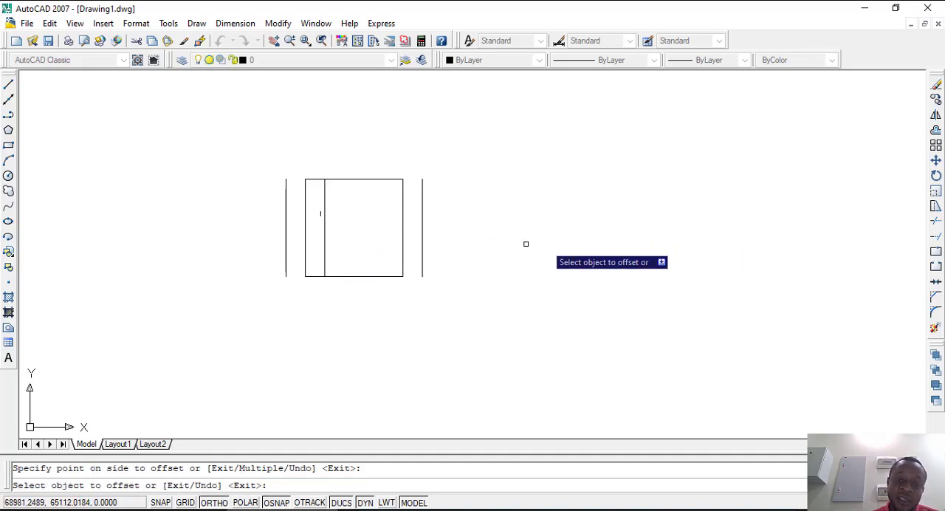
left_click(403, 234)
left_click(351, 241)
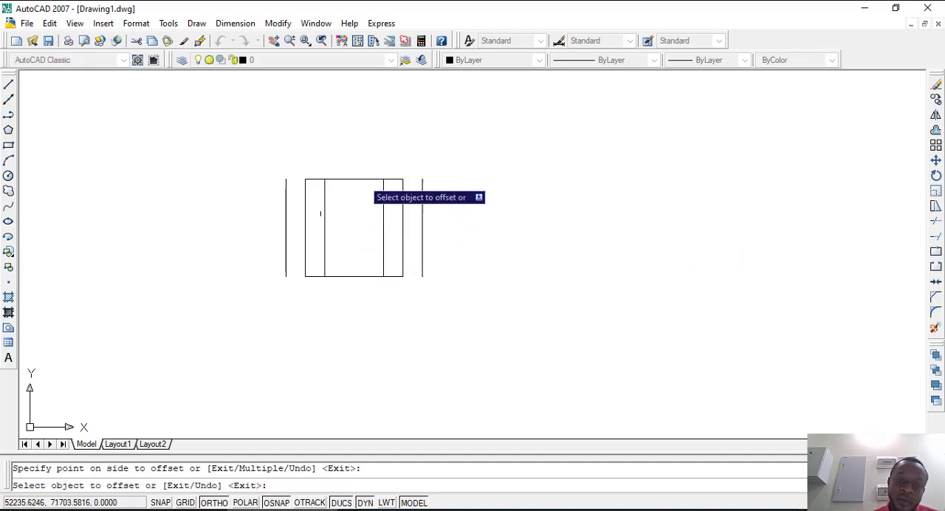
Step: Offset the square's top and bottom sides both outward and inward by the same distance, and end the Offset command
left_click(369, 178)
left_click(362, 121)
left_click(352, 275)
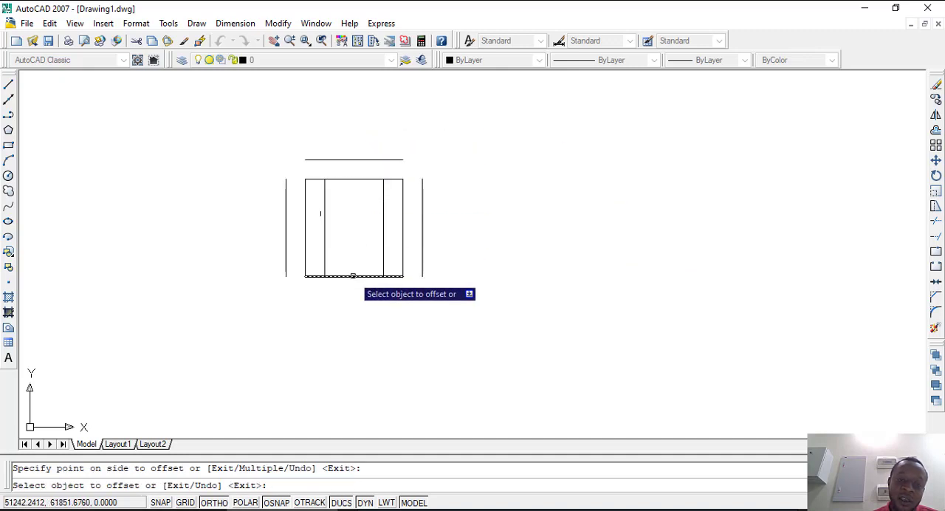
left_click(344, 348)
left_click(358, 276)
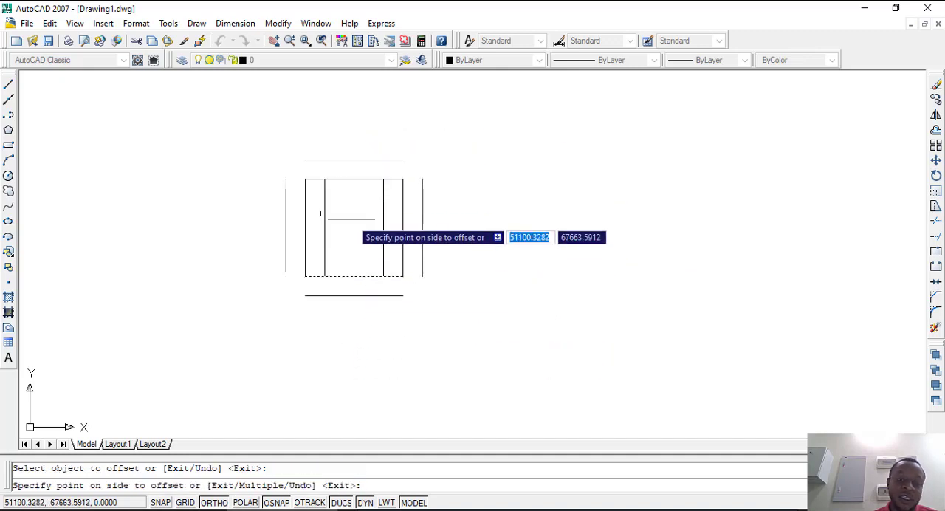
left_click(356, 222)
left_click(358, 179)
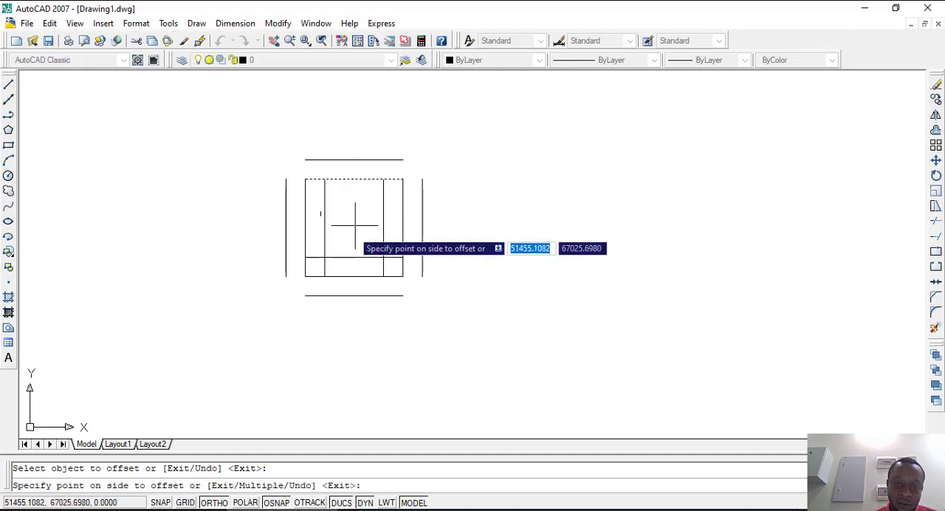
left_click(353, 218)
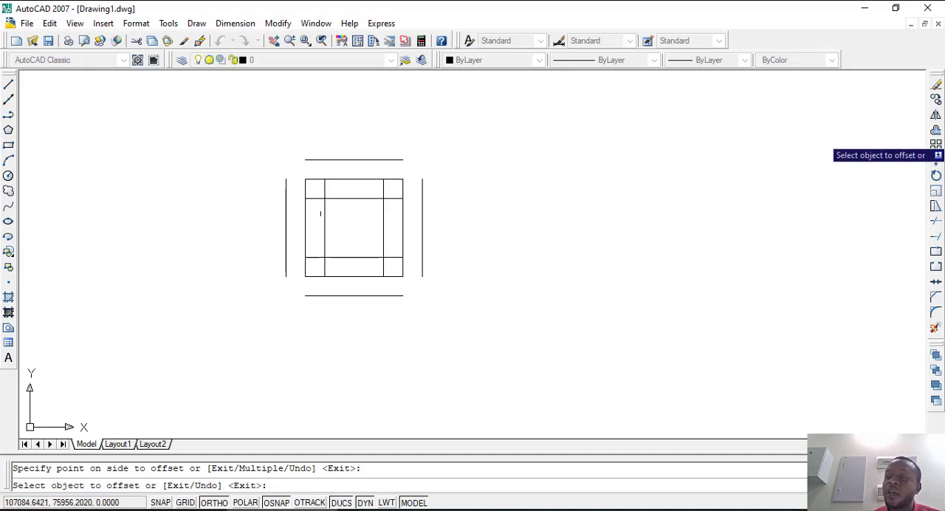
key("Escape")
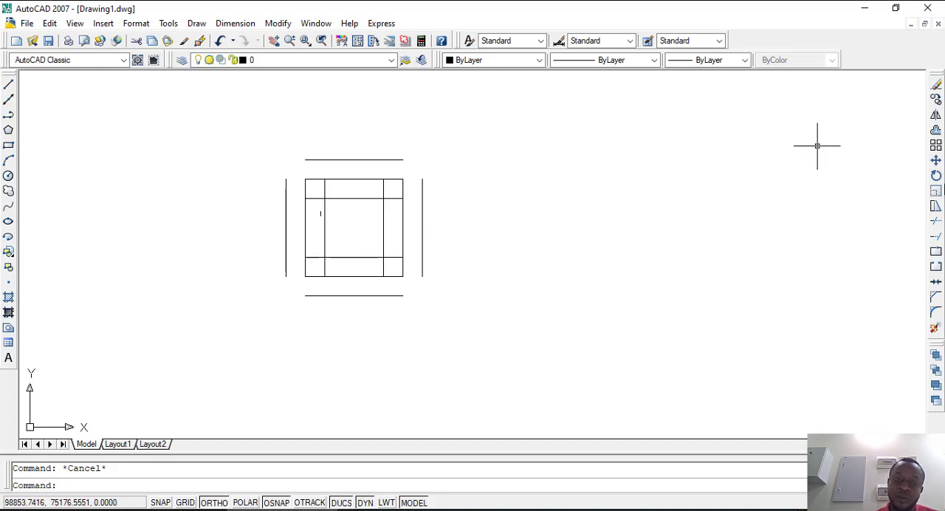
Step: Undo the offsets of the square's sides
key("ctrl+z")
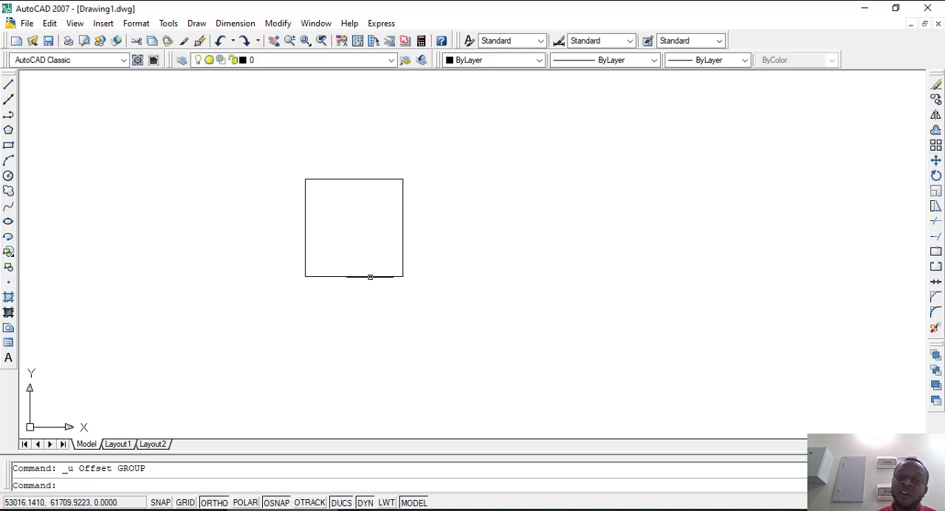
Step: Create a rectangular array of the square with 5 rows and 5 columns, and inspect the copies at its lower-left corner
left_click(452, 312)
left_click(270, 133)
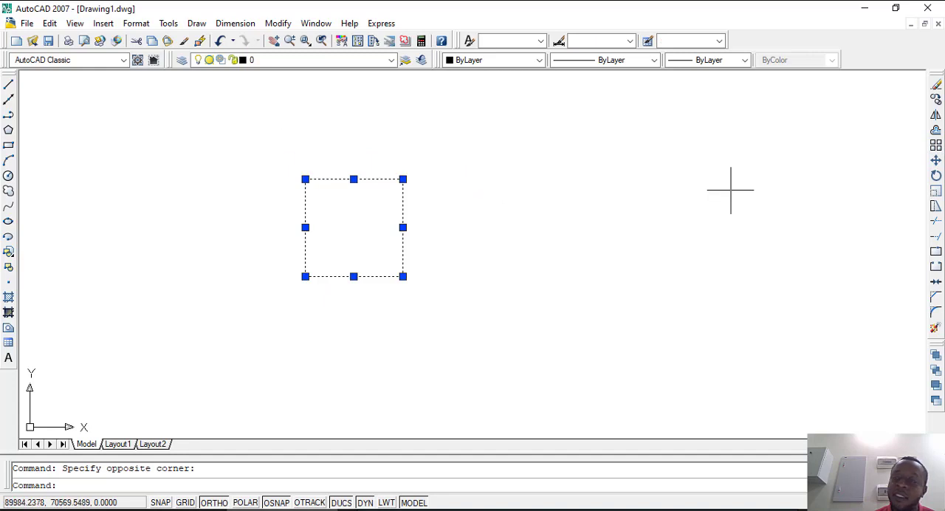
left_click(935, 145)
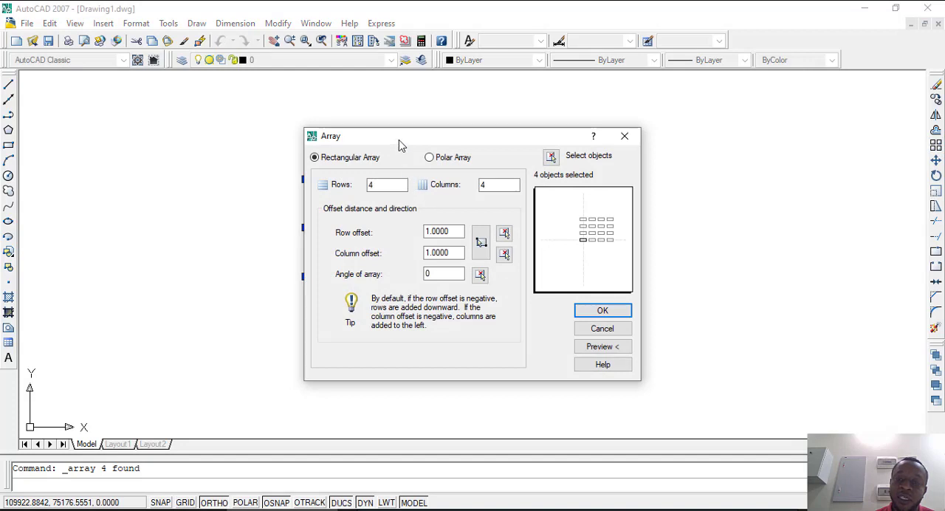
left_click(379, 186)
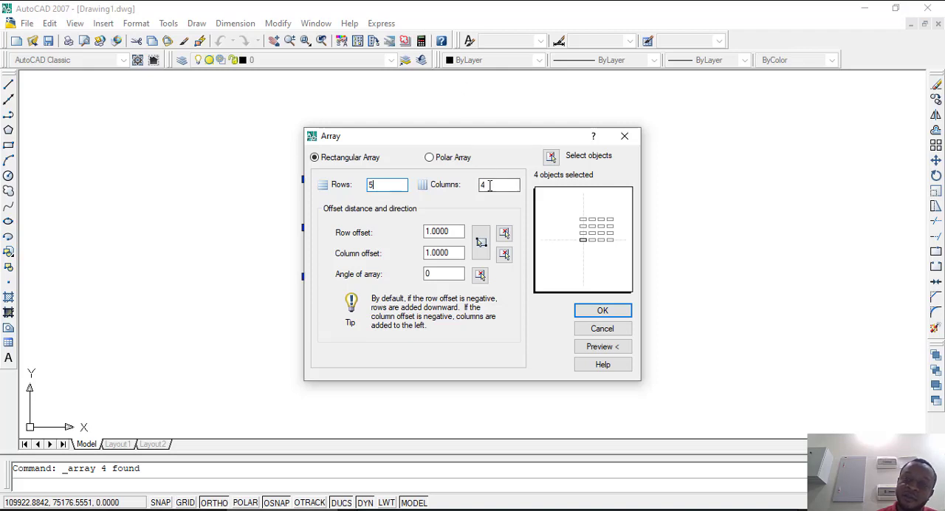
key("Tab")
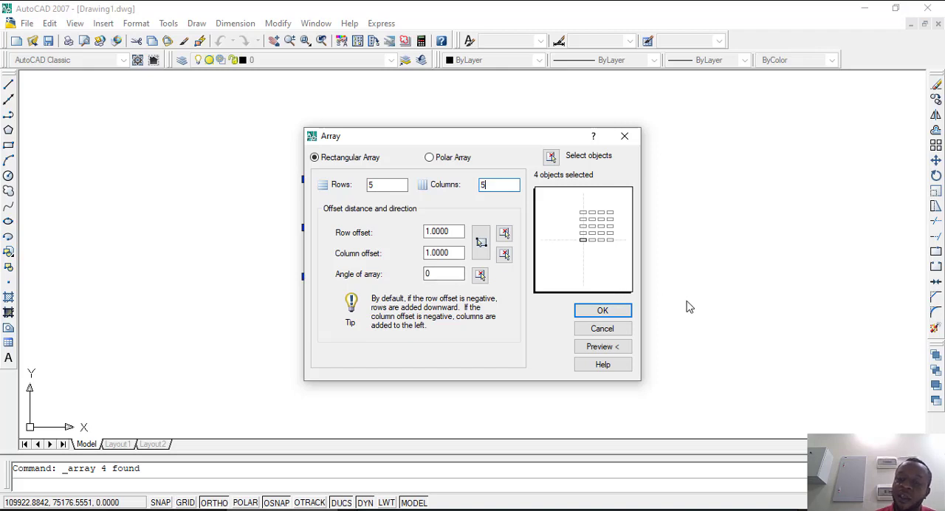
left_click(598, 312)
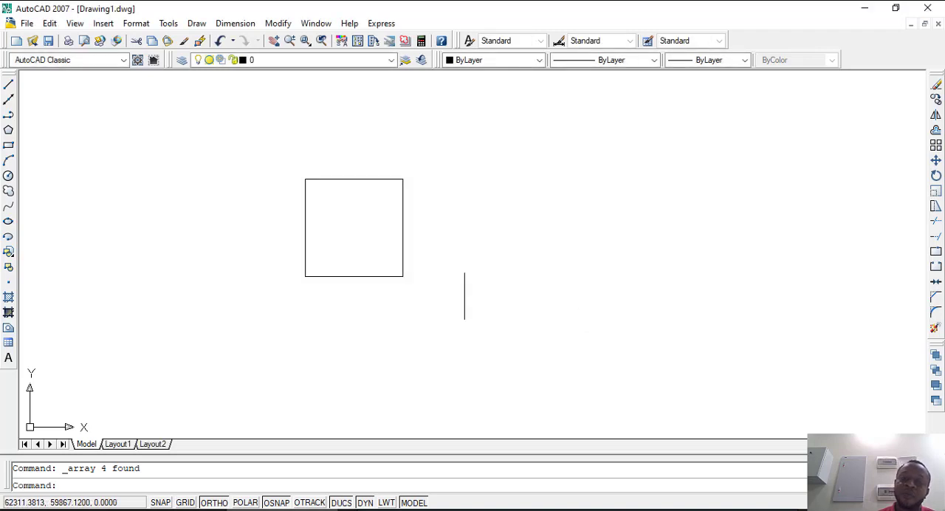
scroll(347, 267, "up", 10)
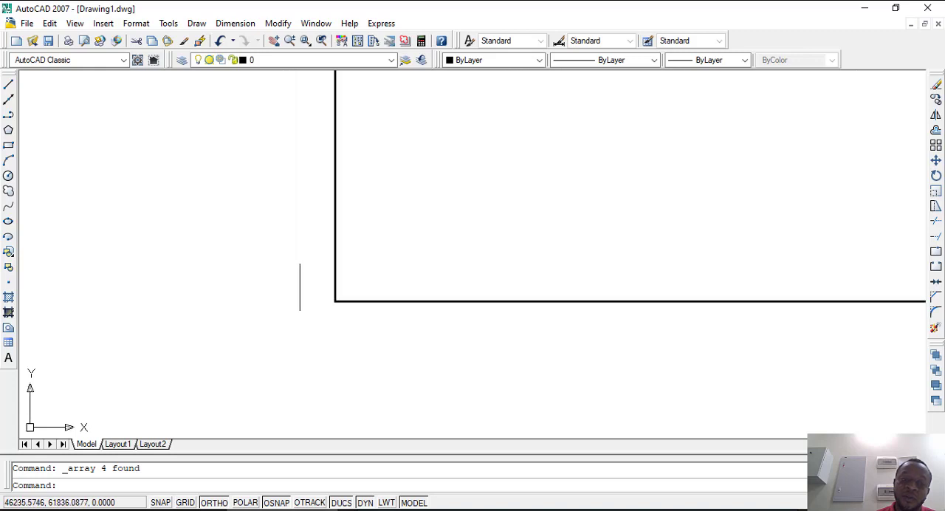
scroll(318, 275, "up", 8)
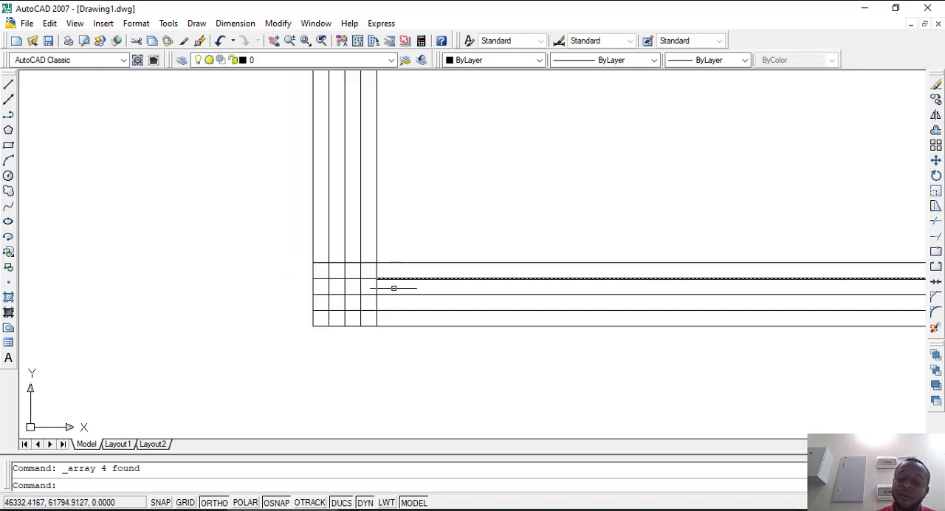
scroll(349, 295, "down", 2)
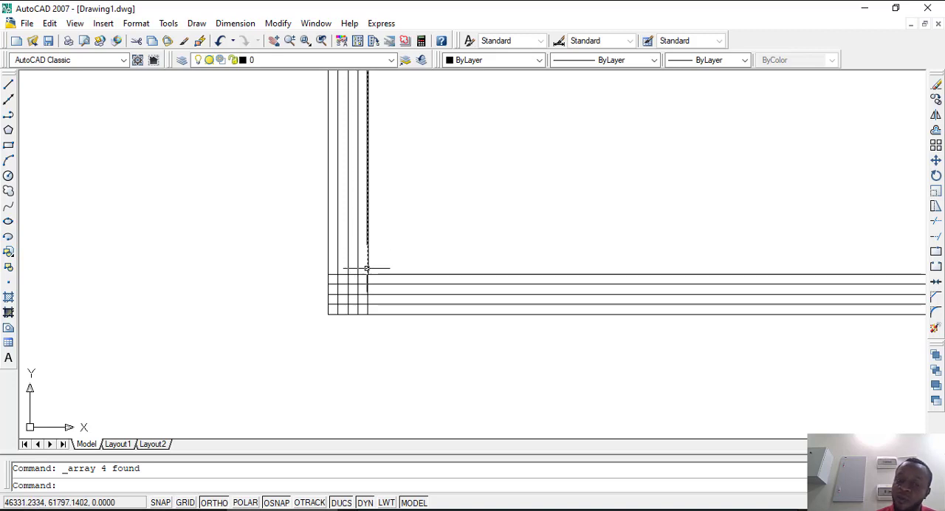
scroll(366, 268, "down", 10)
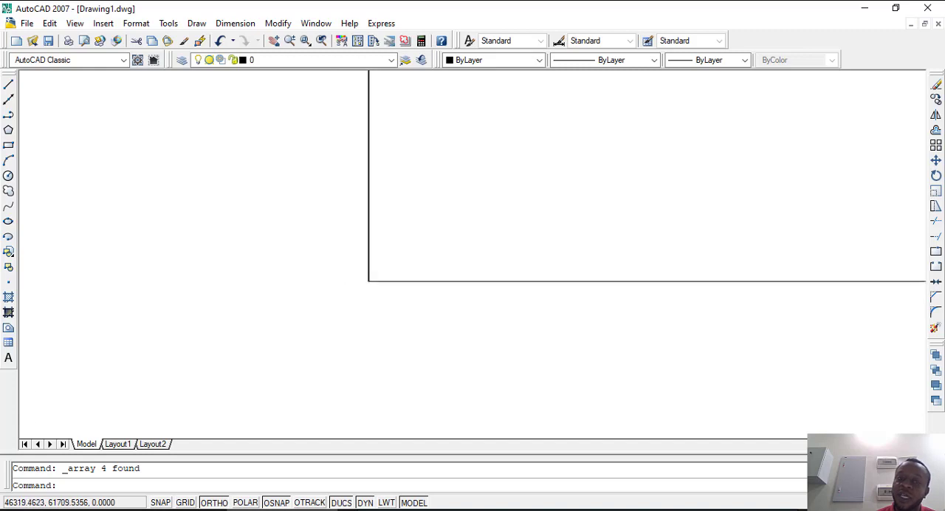
scroll(367, 285, "up", 10)
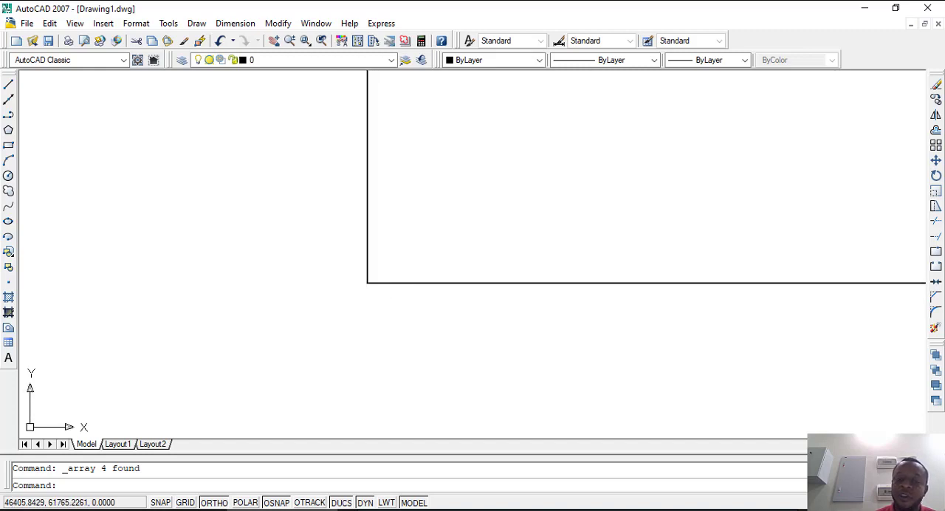
scroll(333, 270, "up", 5)
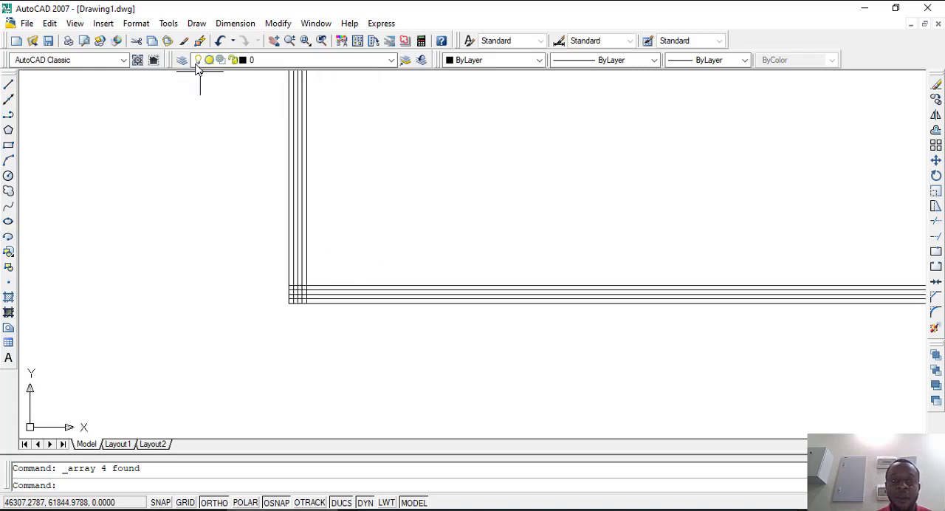
Step: Undo the rectangular array so that only the original square is left
left_click(219, 42)
scroll(295, 288, "up", 8)
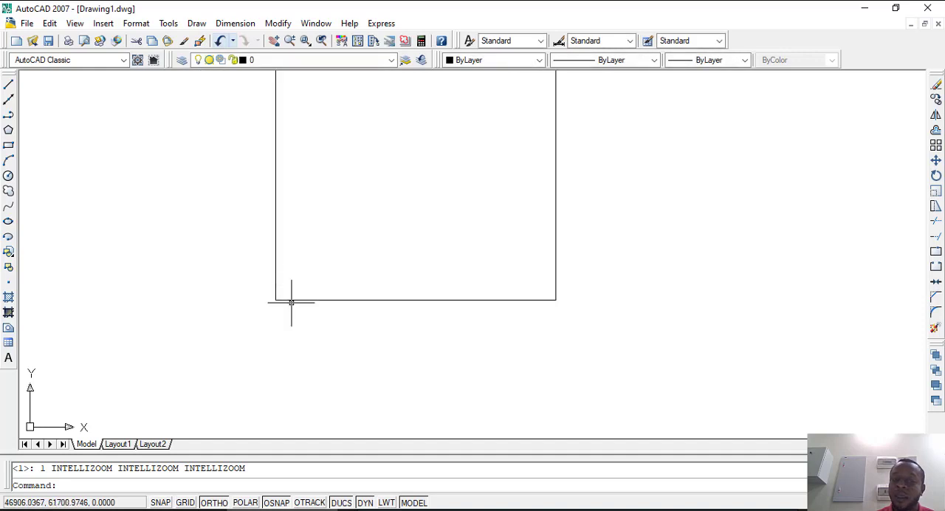
scroll(281, 286, "up", 3)
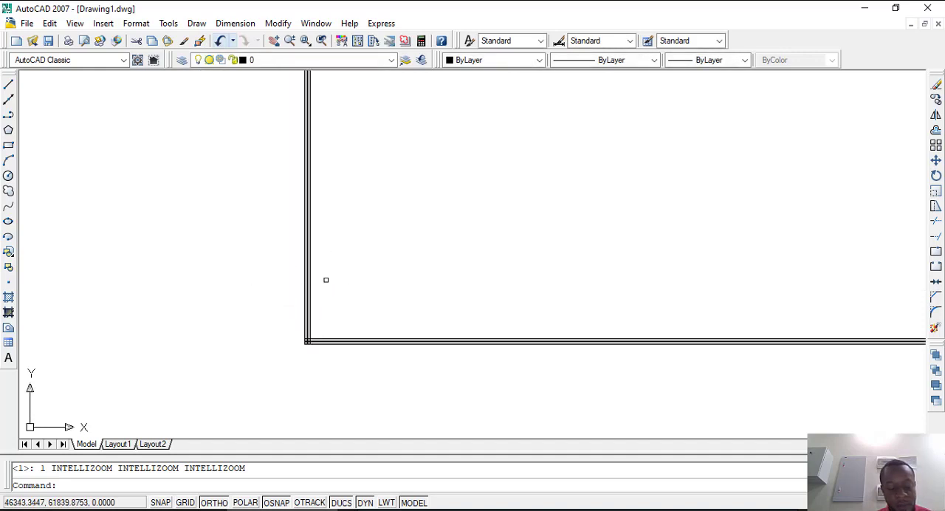
key("ctrl+z")
scroll(325, 273, "up", 5)
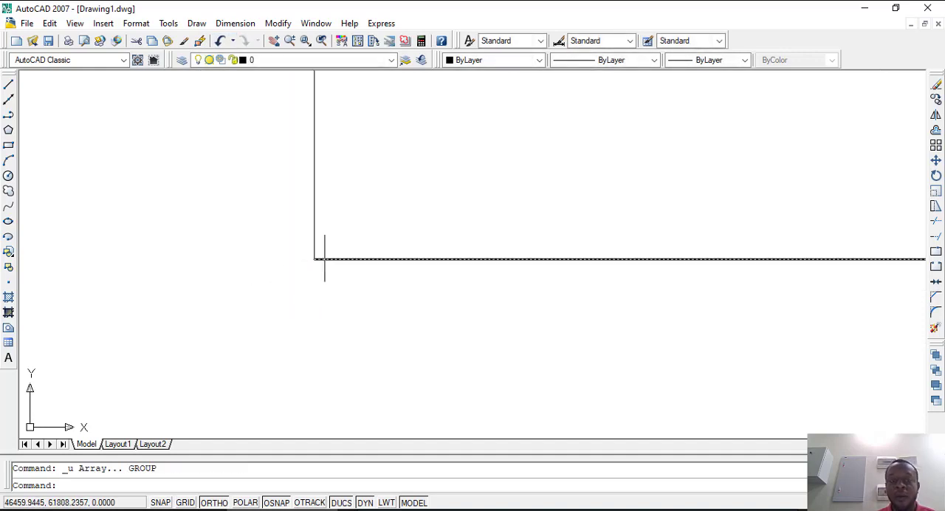
scroll(310, 296, "down", 5)
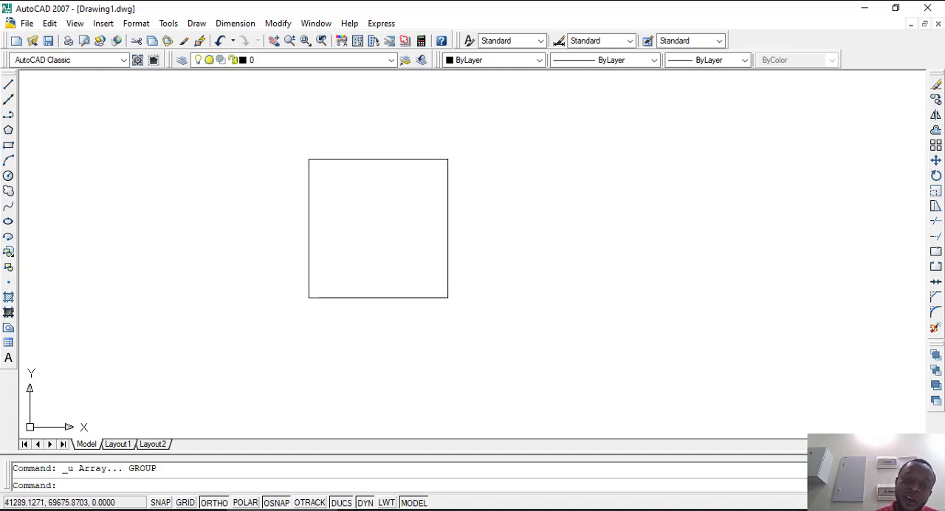
Step: Move the whole square horizontally to the right into the empty part of the drawing
left_click(489, 313)
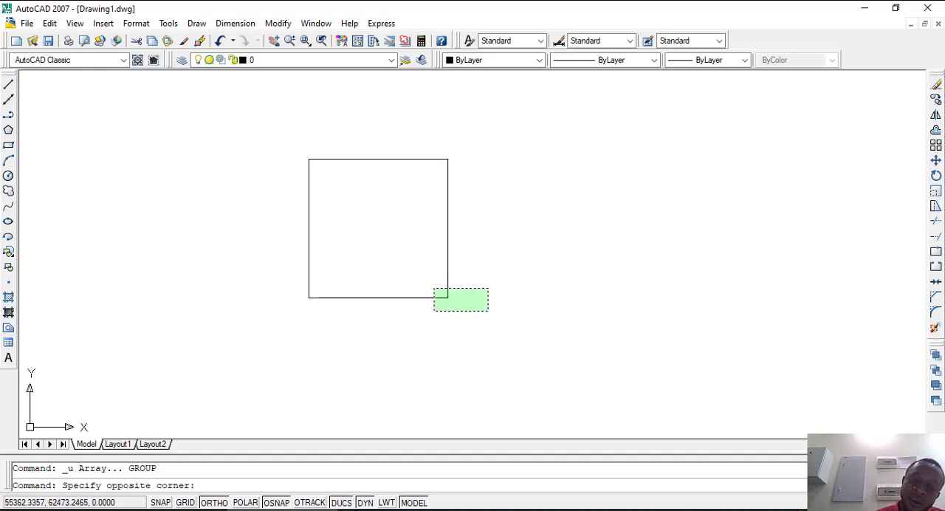
left_click(175, 84)
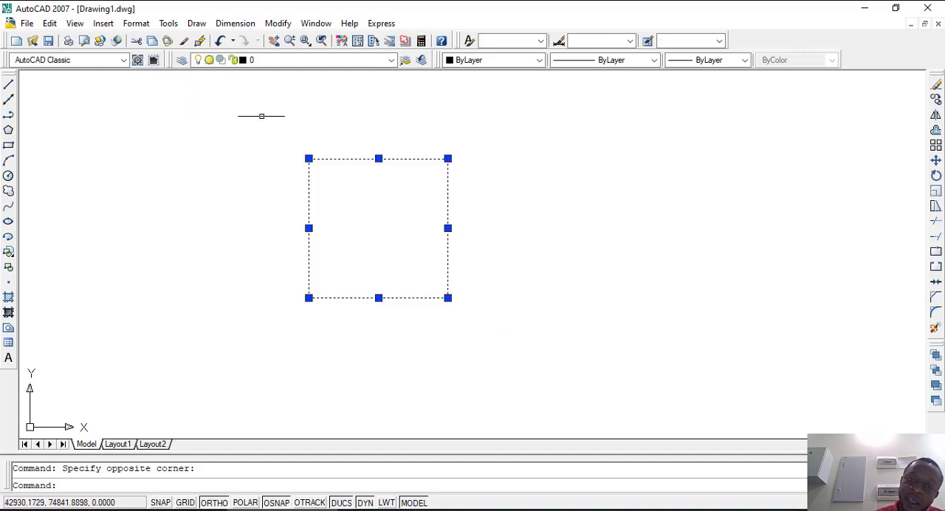
left_click(935, 160)
left_click(398, 266)
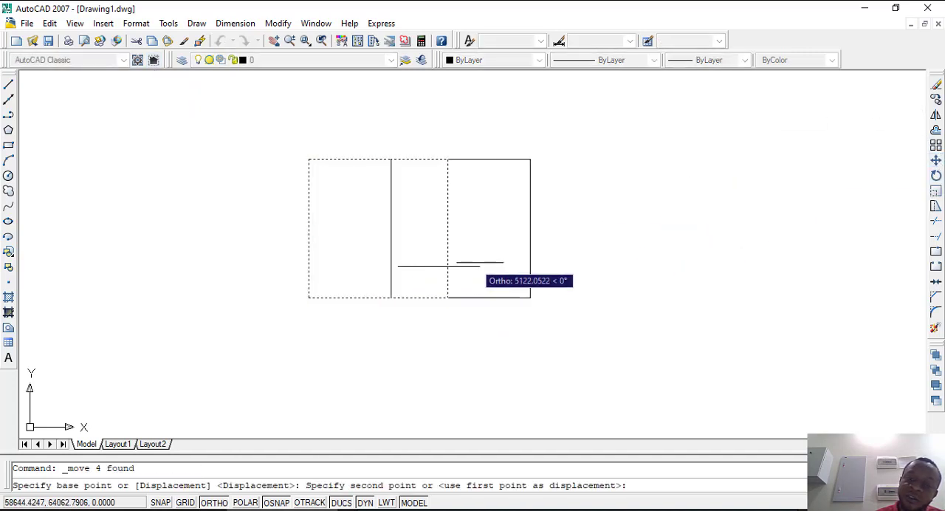
left_click(681, 266)
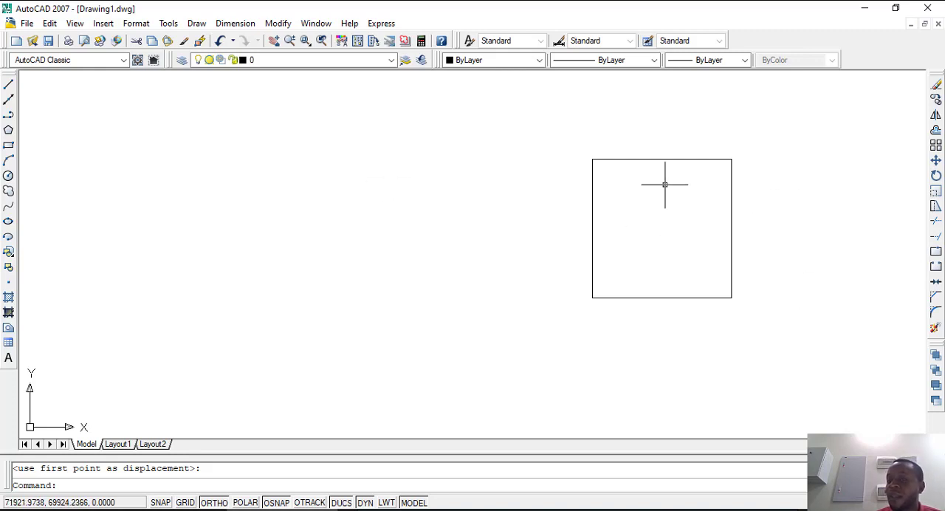
Step: Draw a small horizontal rectangle that overlaps the middle of the square's bottom edge
scroll(369, 225, "down", 1)
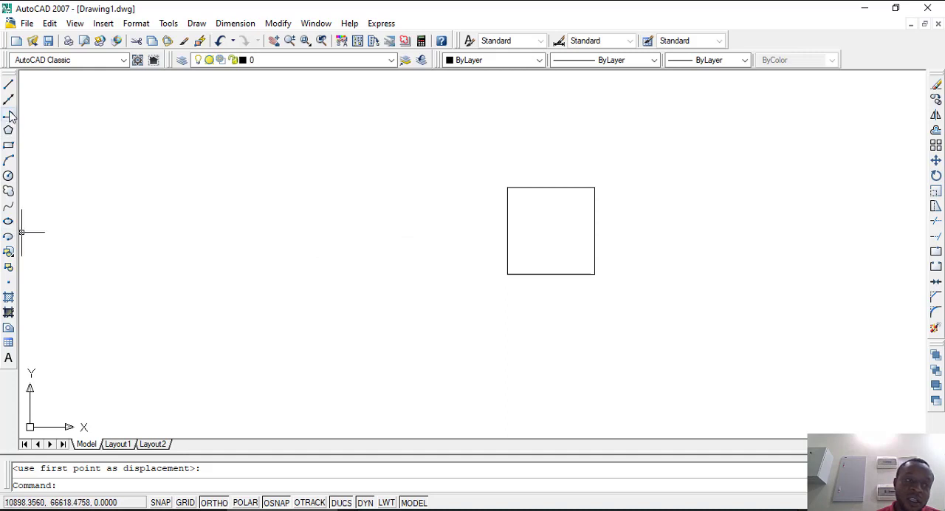
left_click(9, 148)
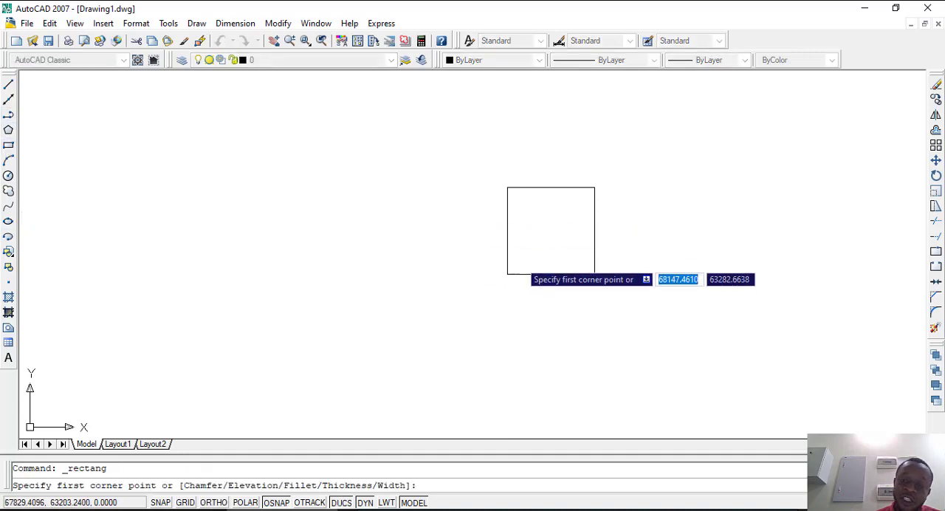
left_click(517, 259)
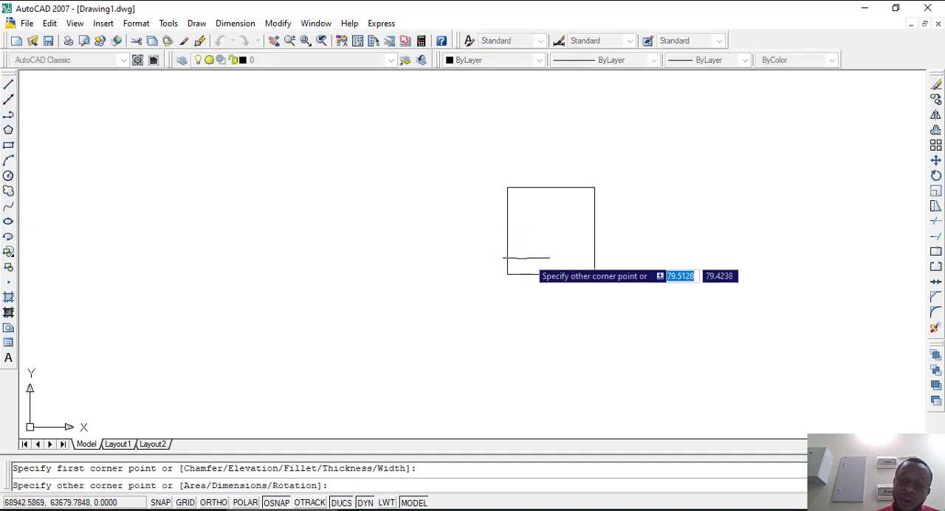
left_click(583, 290)
scroll(381, 267, "down", 2)
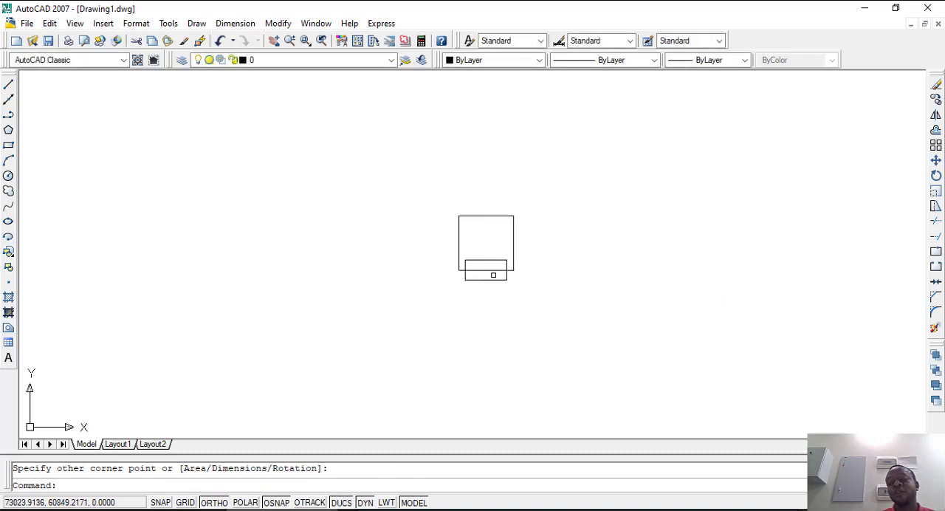
scroll(509, 274, "up", 5)
scroll(429, 255, "down", 3)
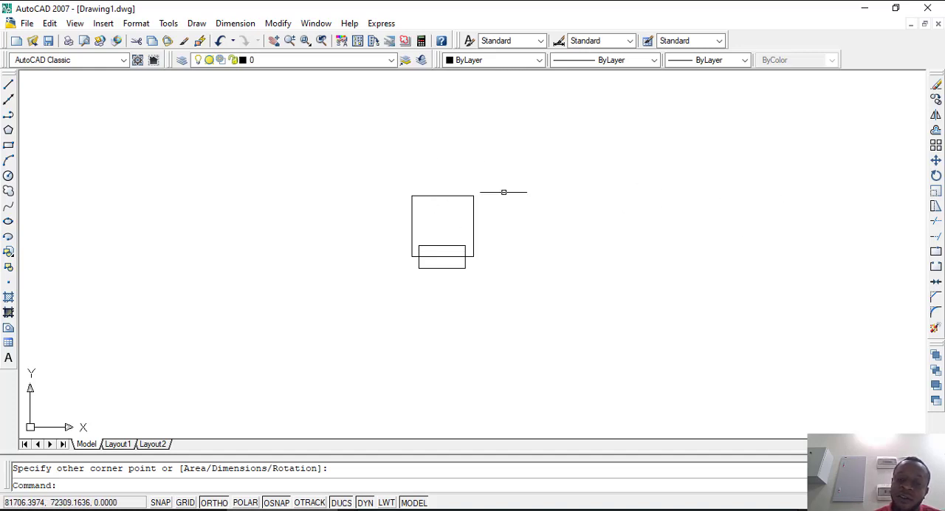
Step: Rotate the square and the overlapping rectangle together by 90° about the square's upper-left corner
left_click(506, 323)
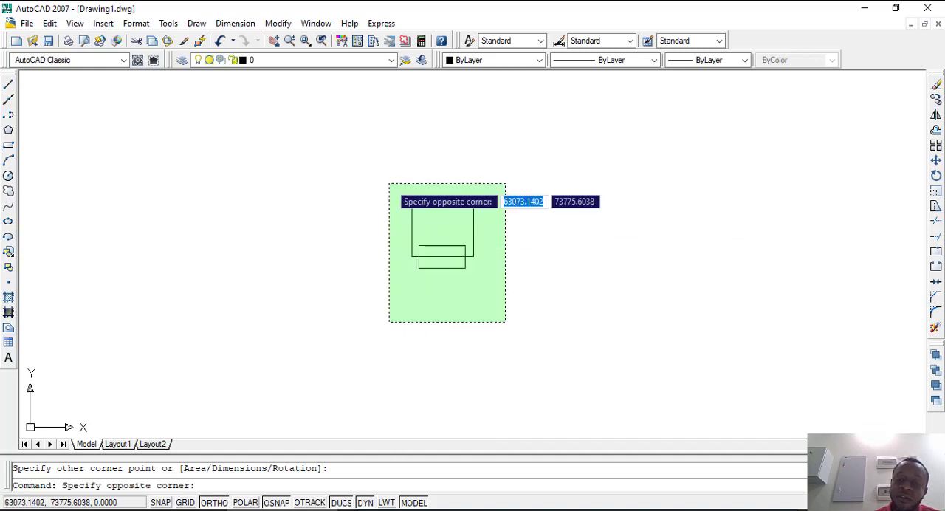
left_click(369, 169)
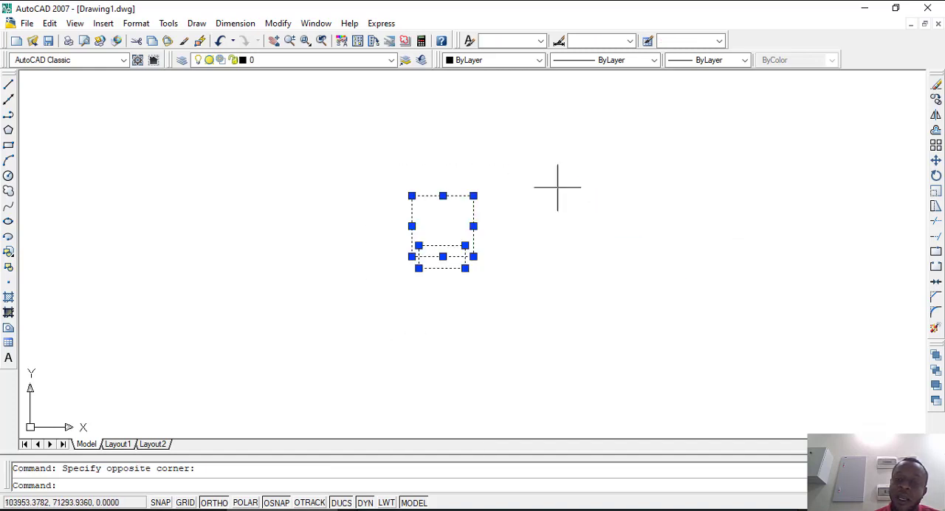
left_click(935, 176)
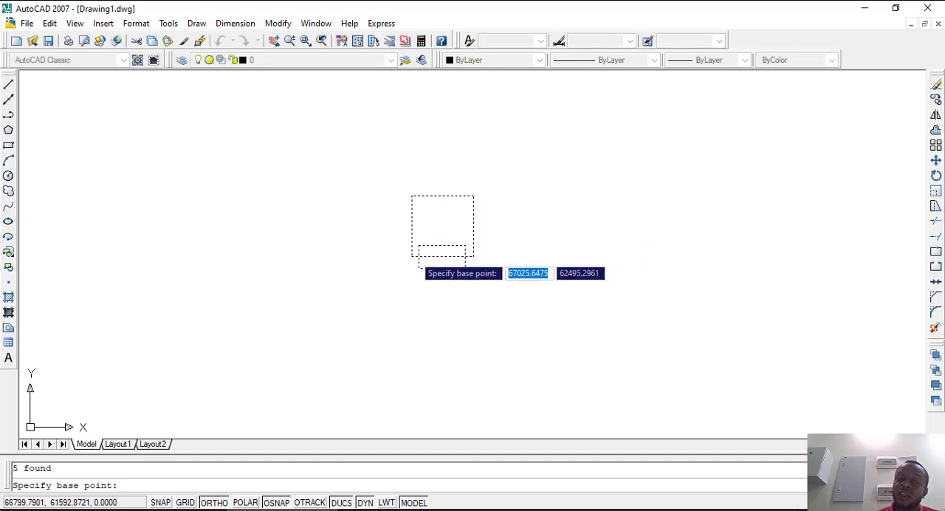
scroll(441, 250, "up", 3)
scroll(415, 264, "down", 4)
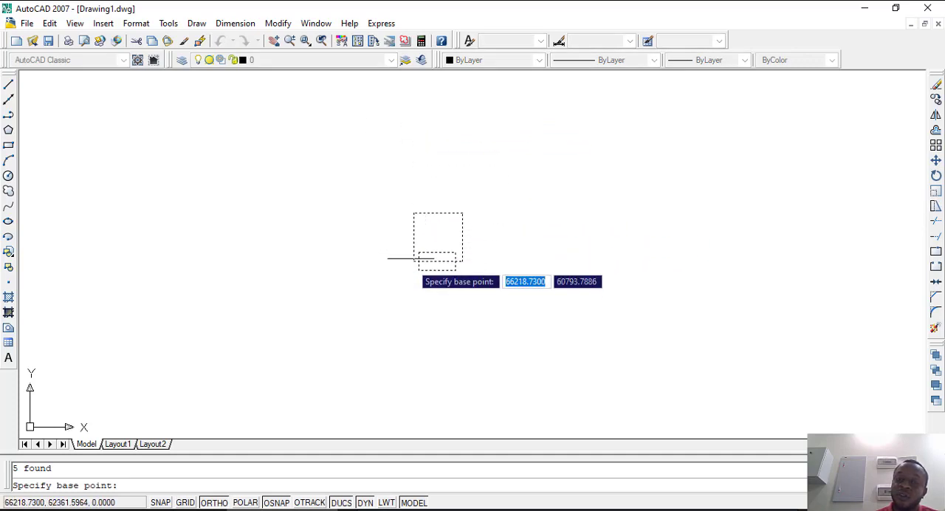
scroll(417, 215, "up", 5)
left_click(409, 197)
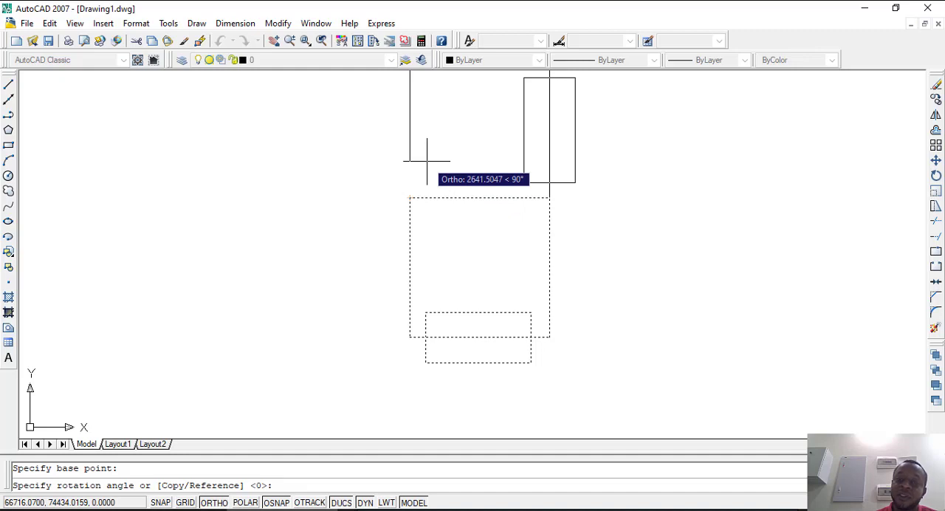
left_click(427, 160)
scroll(426, 270, "down", 3)
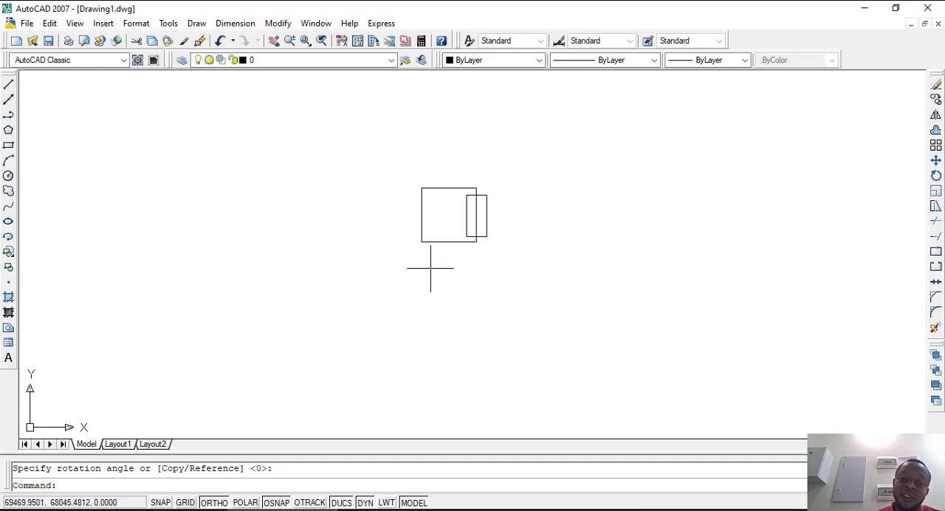
Step: Draw a separate small rectangle to the right of the rotated shapes, clear of them
scroll(491, 223, "up", 4)
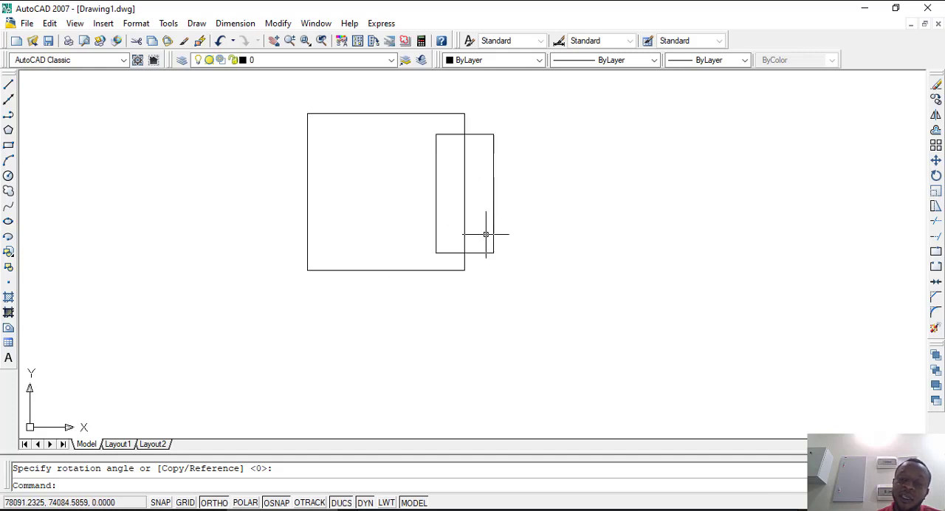
left_click(8, 145)
left_click(561, 203)
left_click(624, 246)
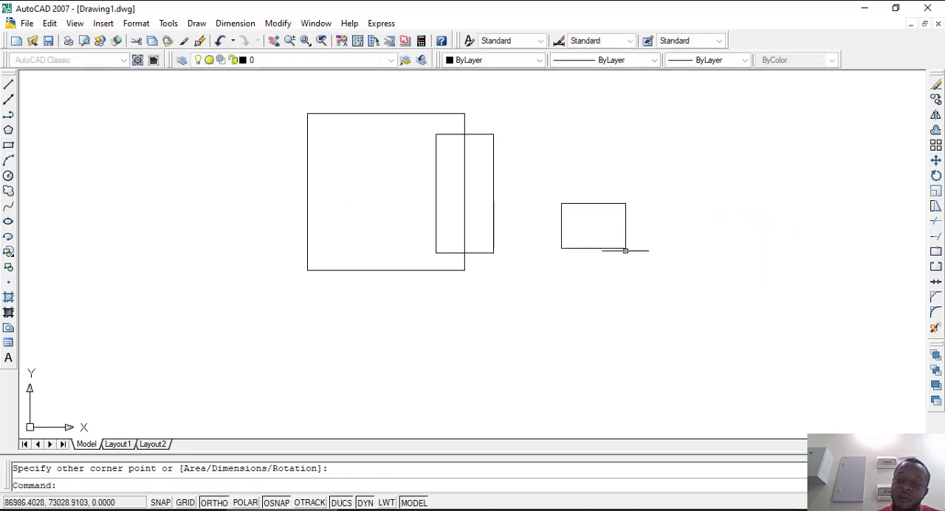
scroll(420, 268, "down", 4)
scroll(420, 233, "up", 3)
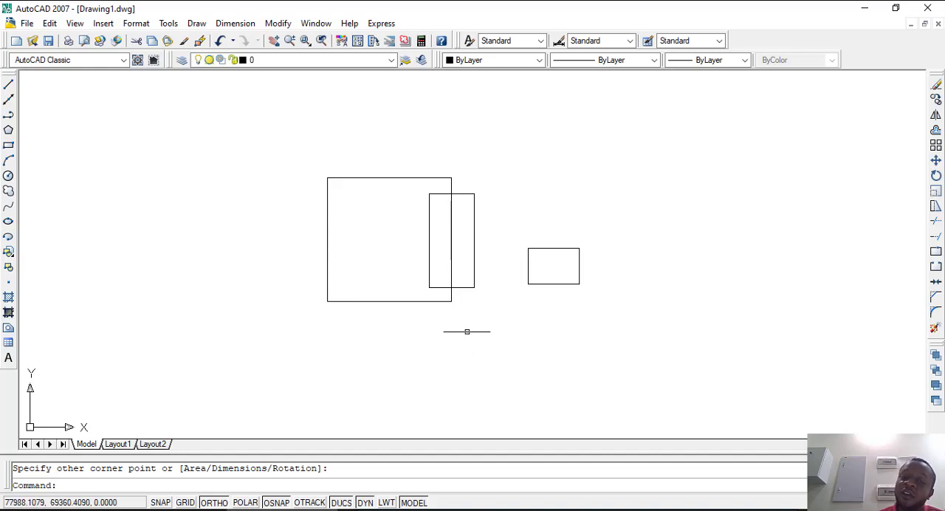
Step: Scale the square and its overlapping rectangle by a factor of 0.5 about a point inside the square
left_click(493, 336)
left_click(279, 142)
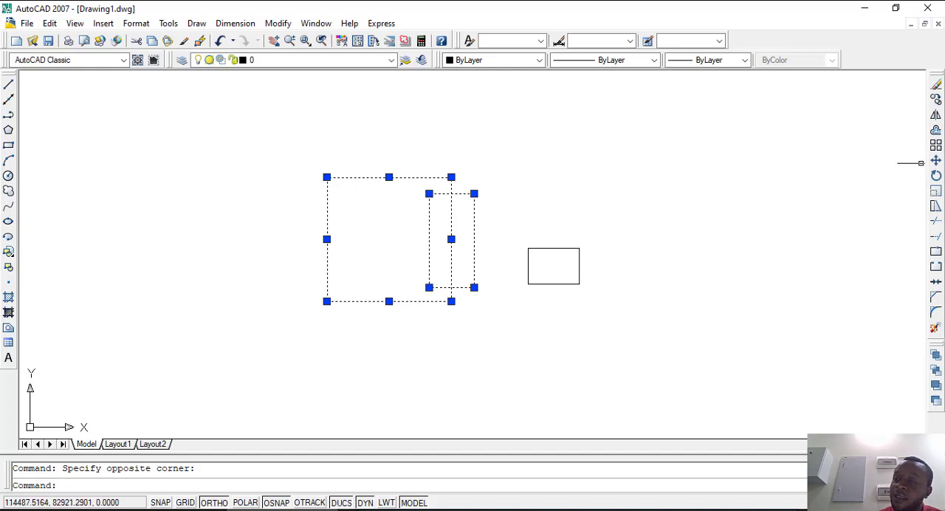
left_click(935, 190)
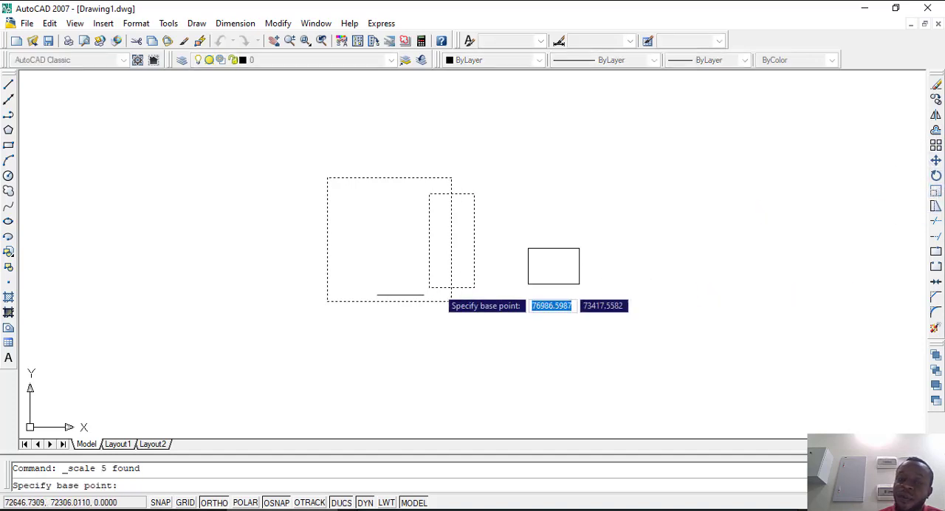
left_click(451, 301)
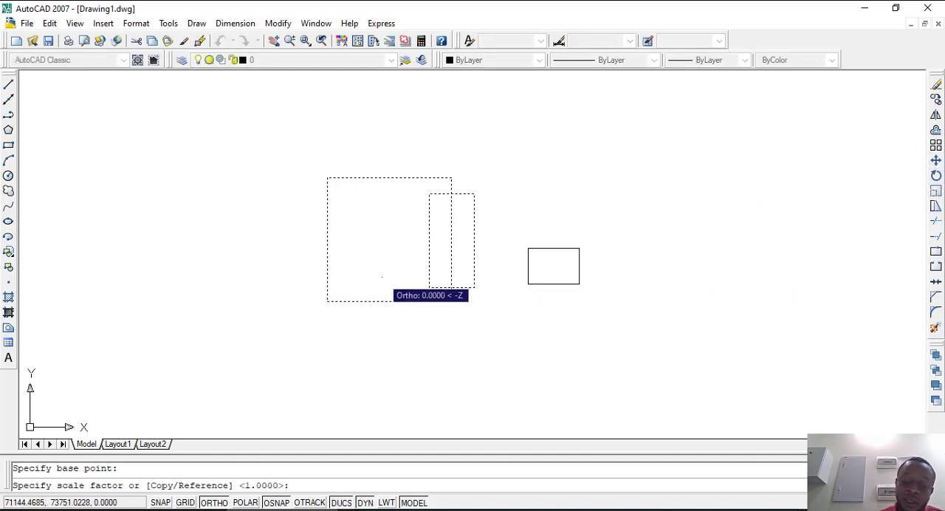
type("0.5")
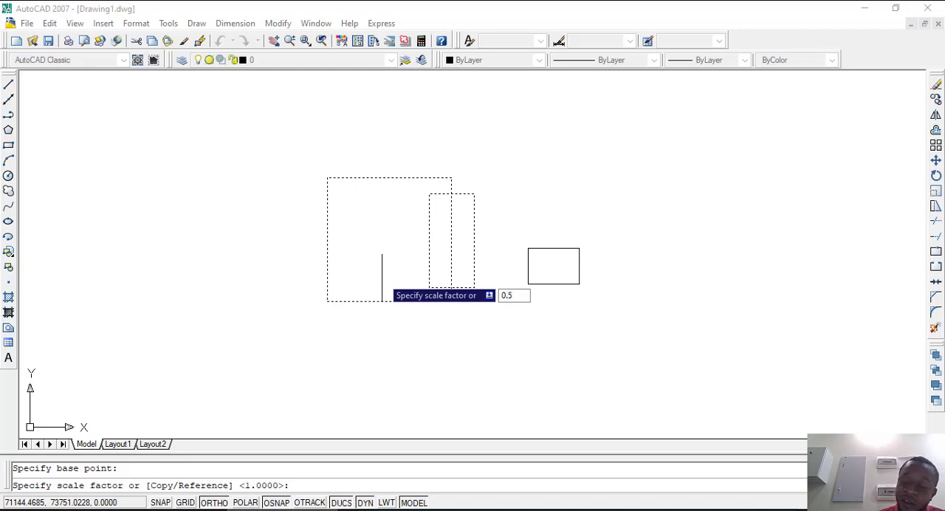
key("Return")
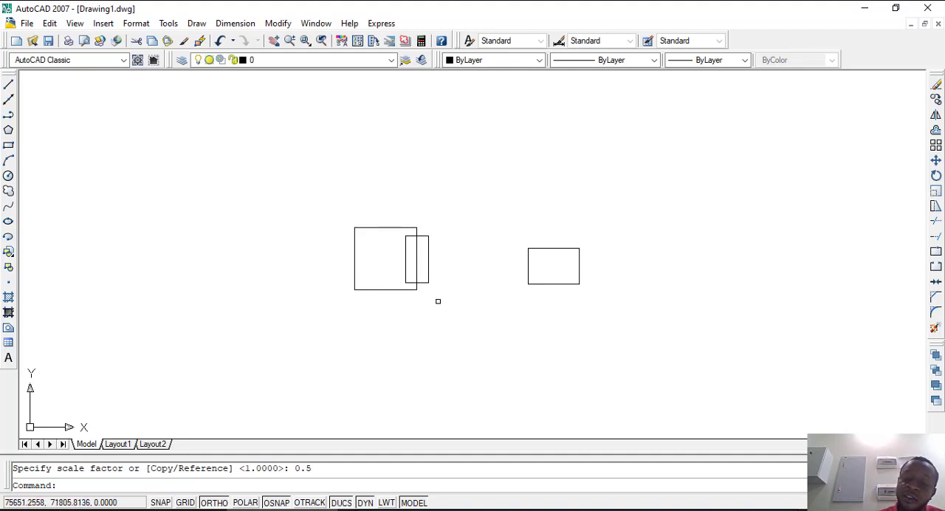
Step: Scale the reduced square and overlapping rectangle again by 0.5, using a base point near the square's centre
left_click(461, 267)
left_click(277, 316)
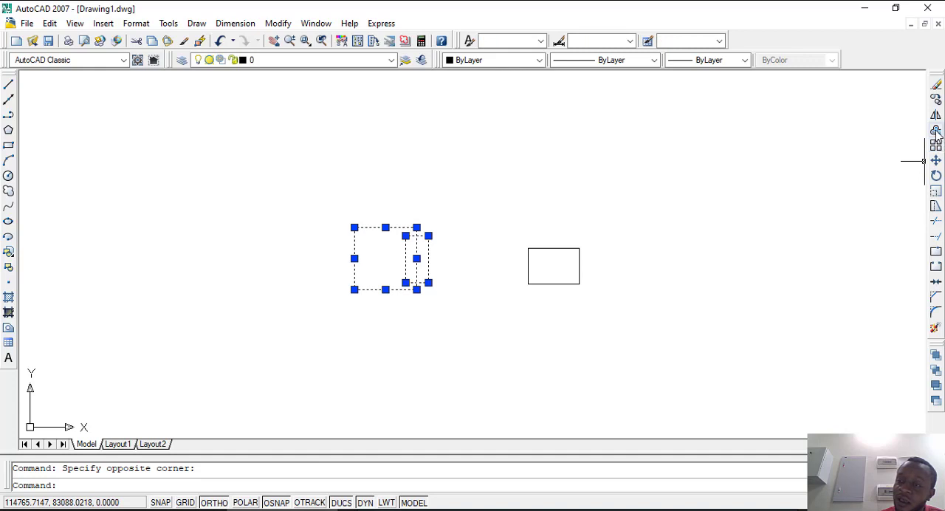
left_click(935, 191)
left_click(381, 263)
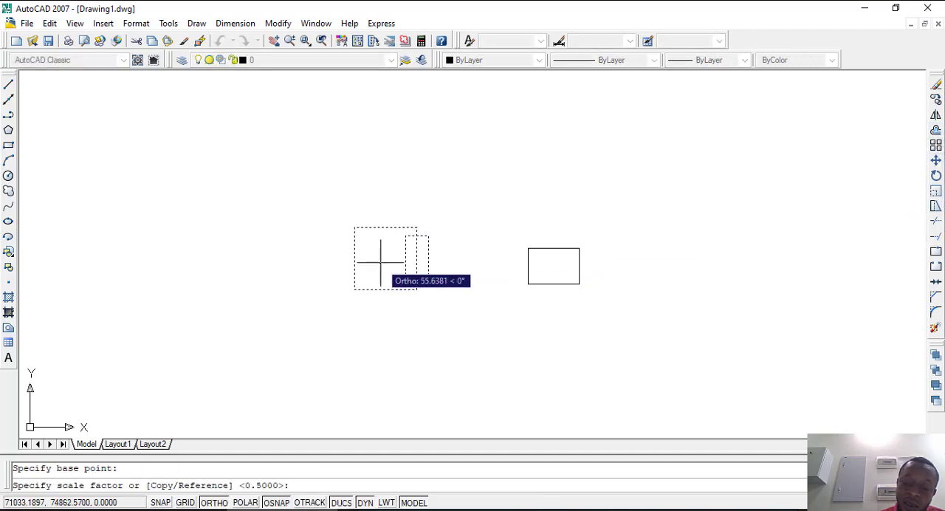
type("0")
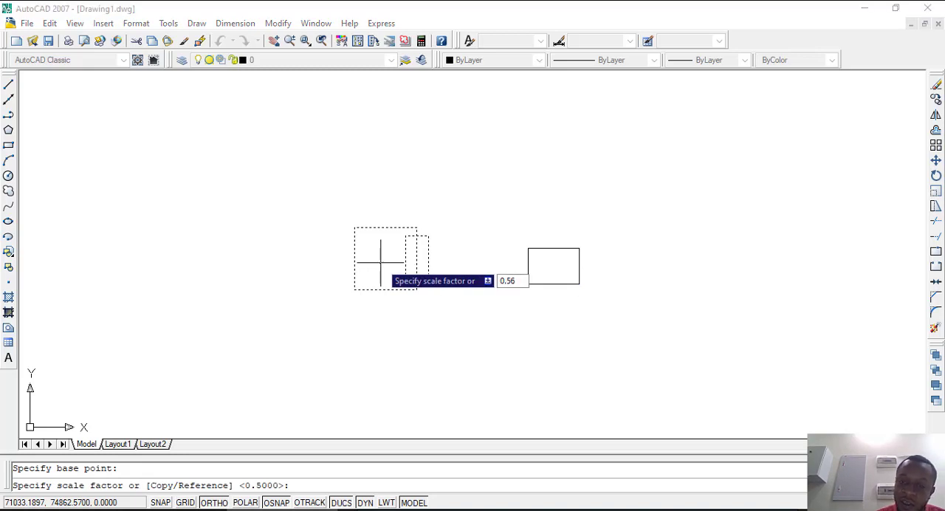
type(".5")
key("Return")
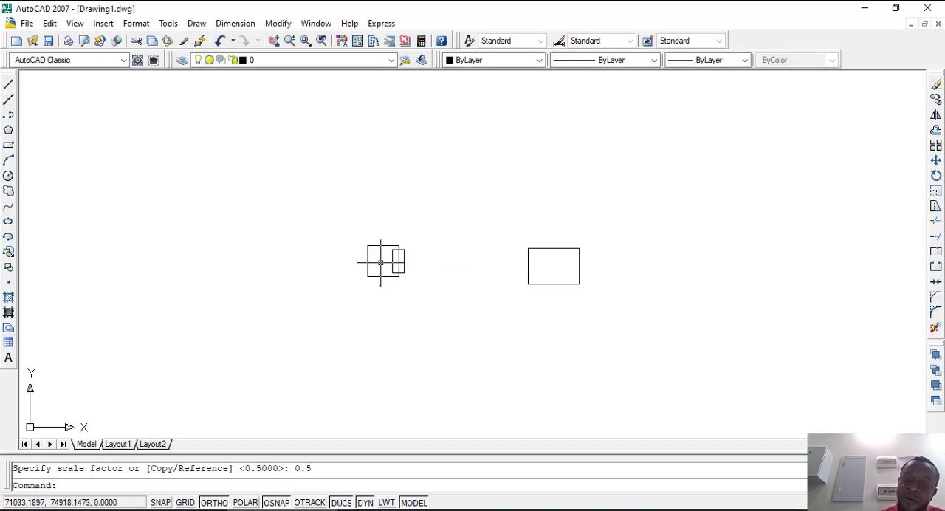
Step: Move the square and its overlapping rectangle inside the separate rectangle, with ortho and object snap turned off
left_click(422, 299)
left_click(354, 232)
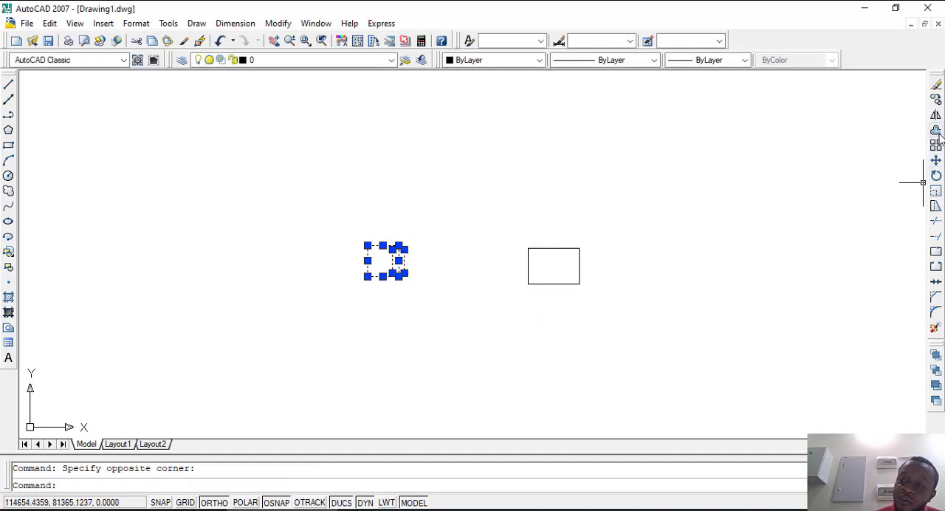
left_click(935, 160)
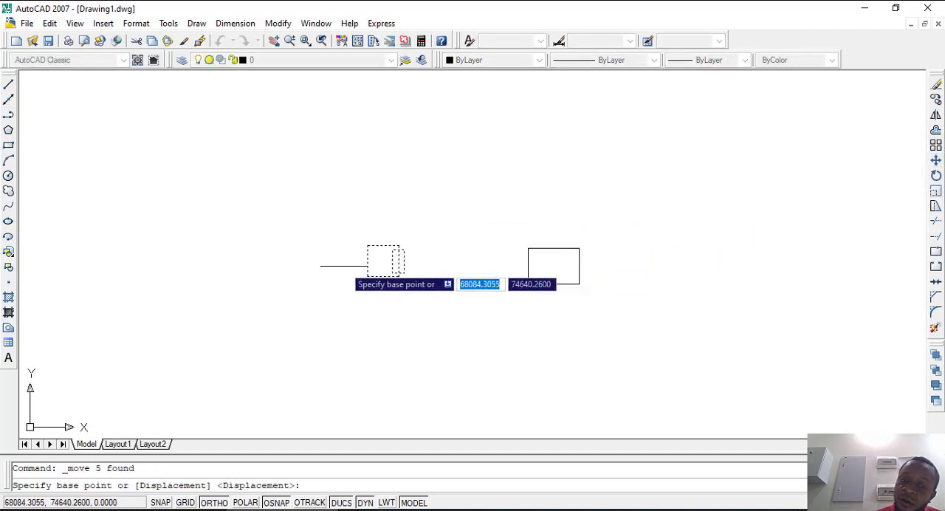
left_click(366, 260)
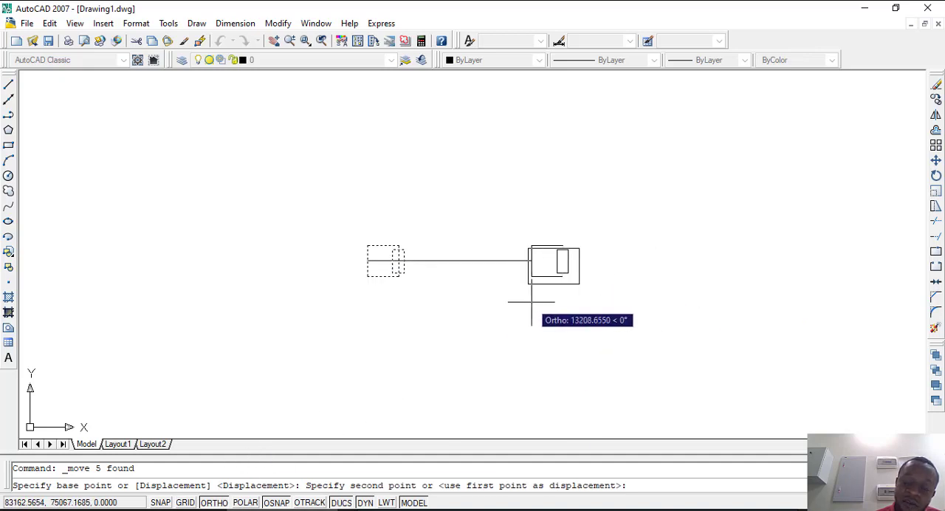
left_click(212, 503)
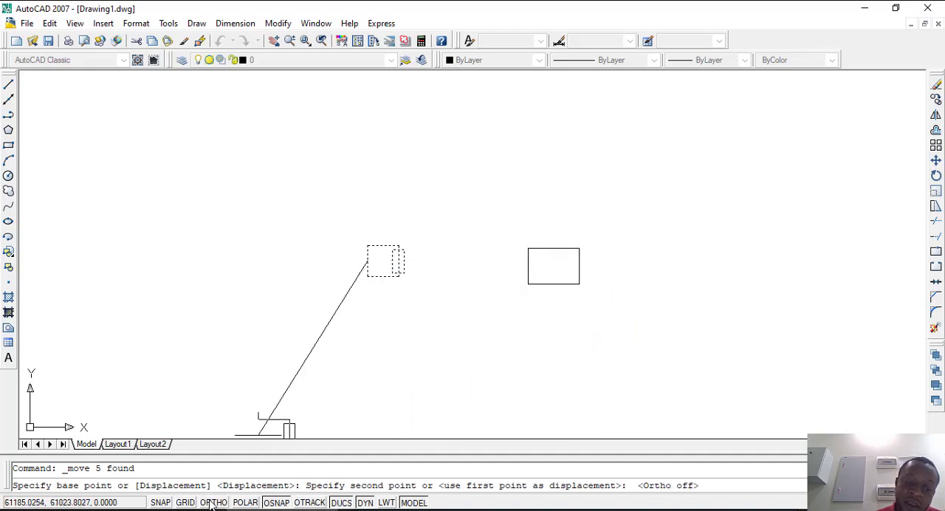
left_click(275, 502)
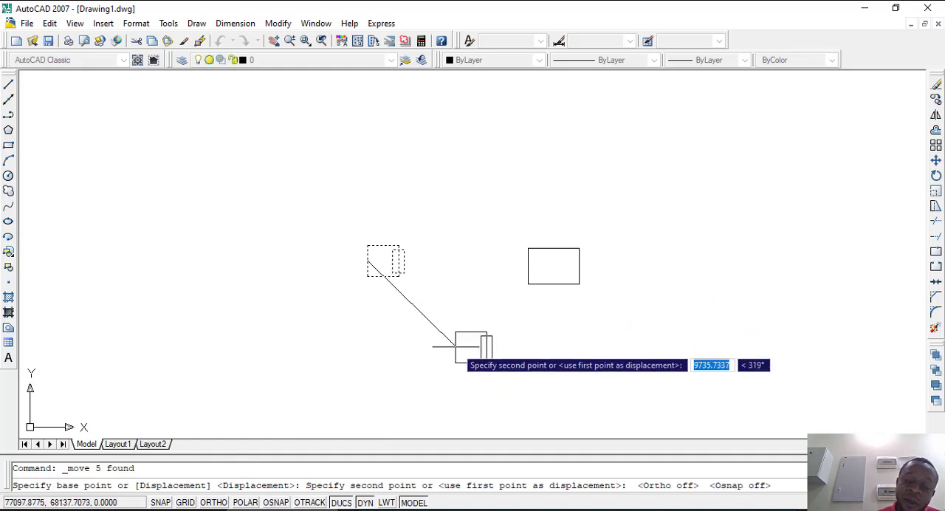
scroll(535, 286, "up", 5)
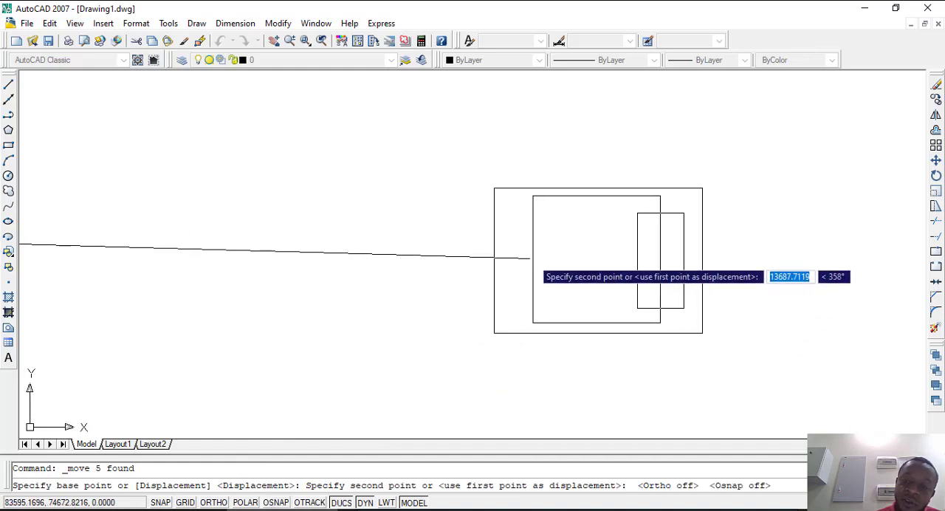
left_click(531, 271)
scroll(411, 295, "down", 5)
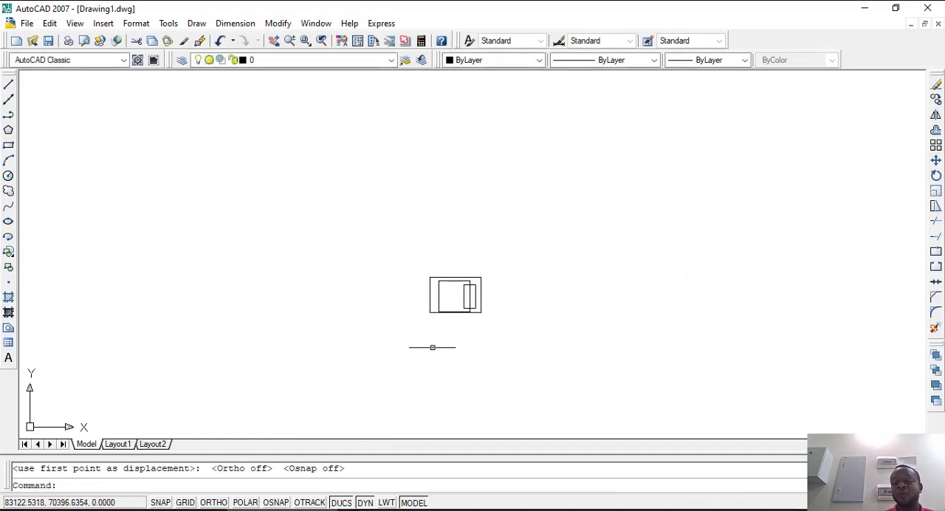
Step: Stretch the square's top edge by picking only that line and displacing it horizontally to the right, outside the enclosing rectangle
scroll(462, 280, "up", 7)
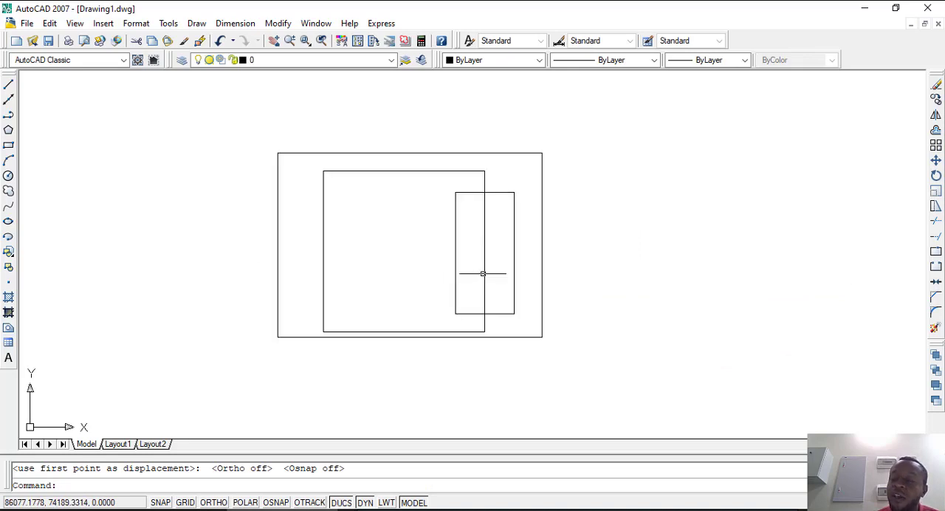
scroll(480, 273, "down", 4)
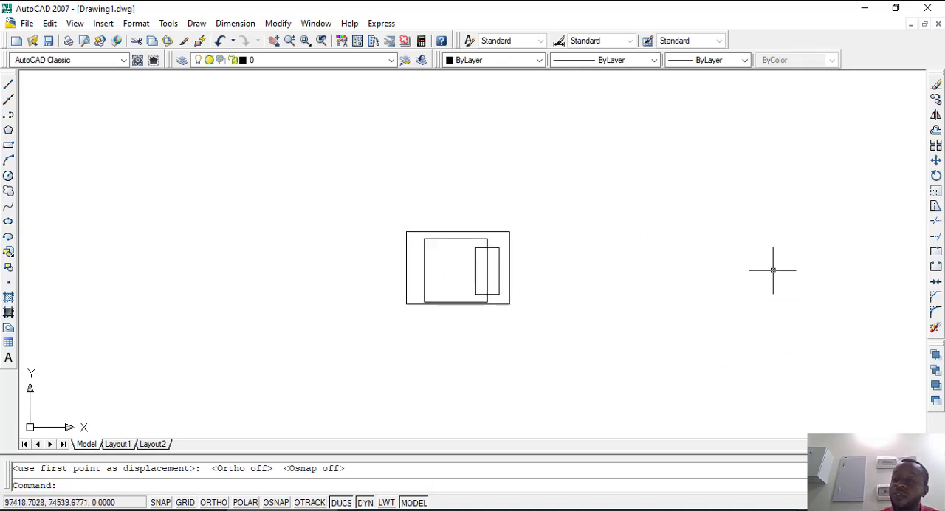
left_click(935, 208)
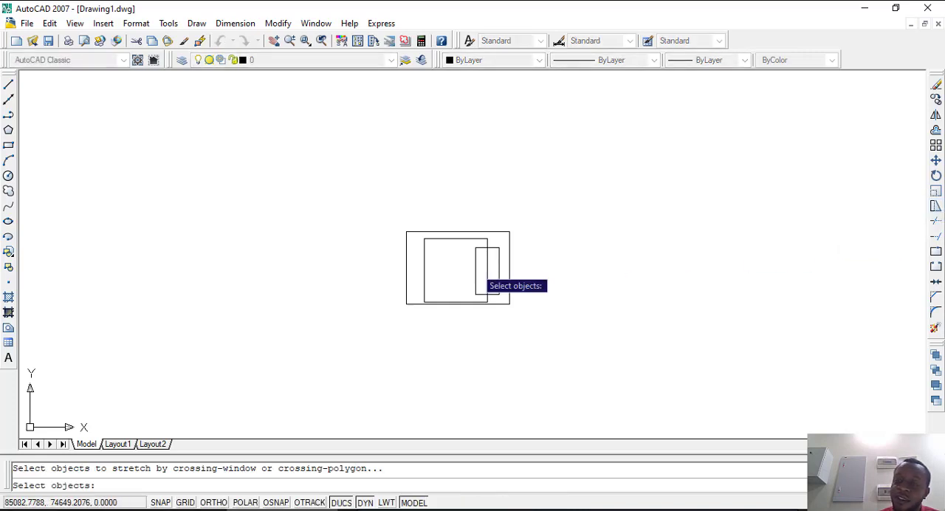
left_click(472, 239)
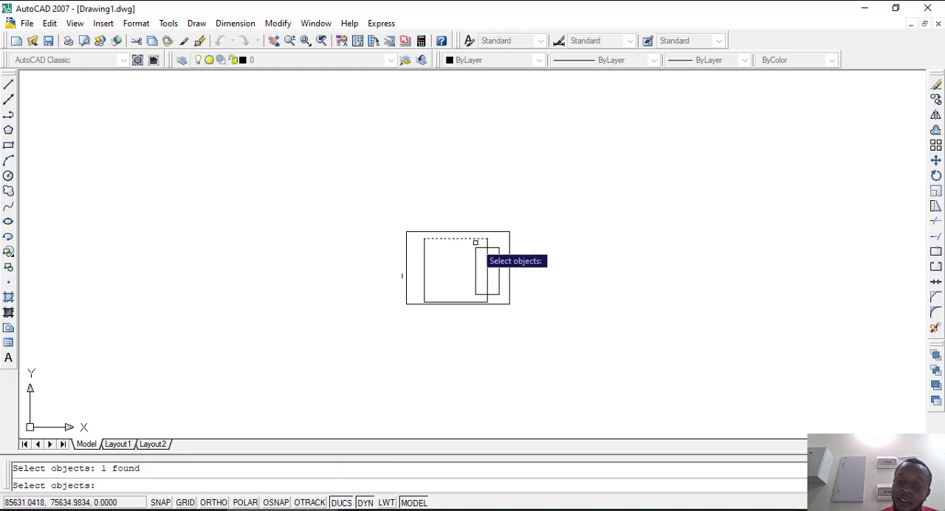
key("Return")
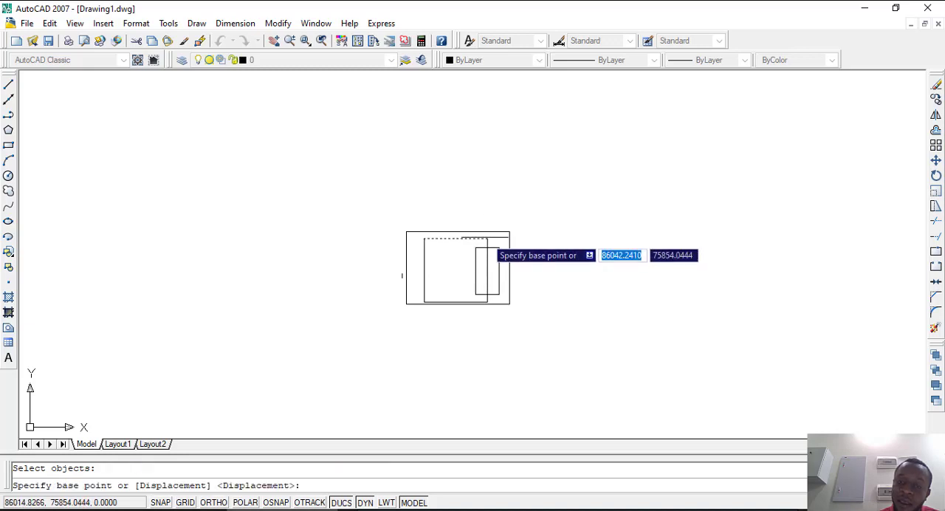
left_click(485, 238)
left_click(593, 238)
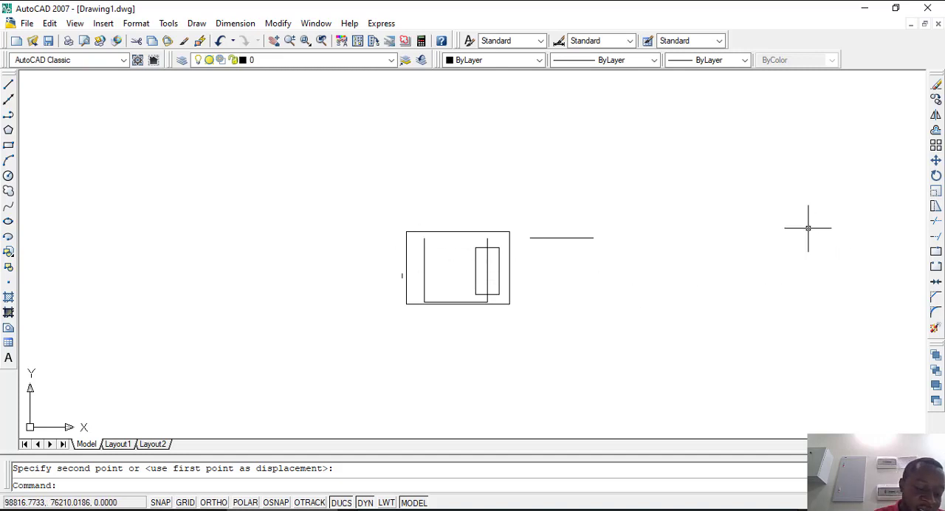
key("ctrl+a")
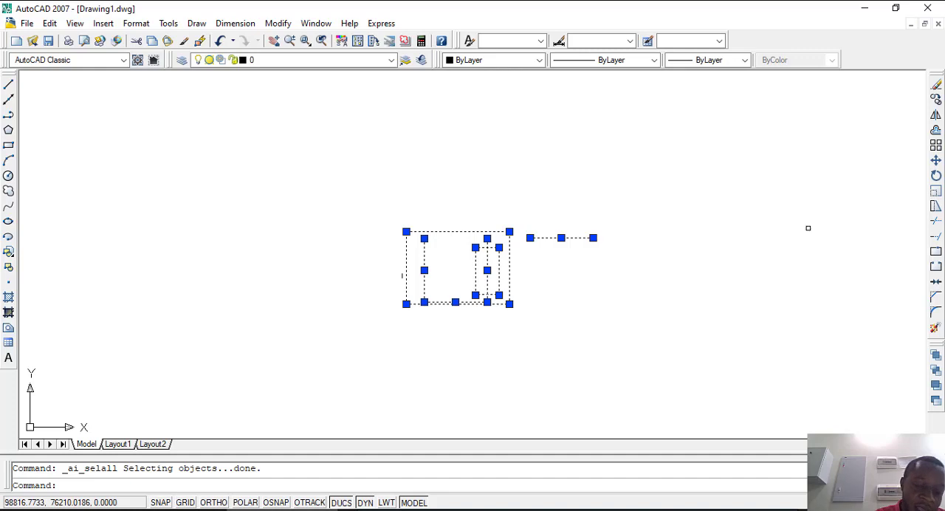
key("Escape")
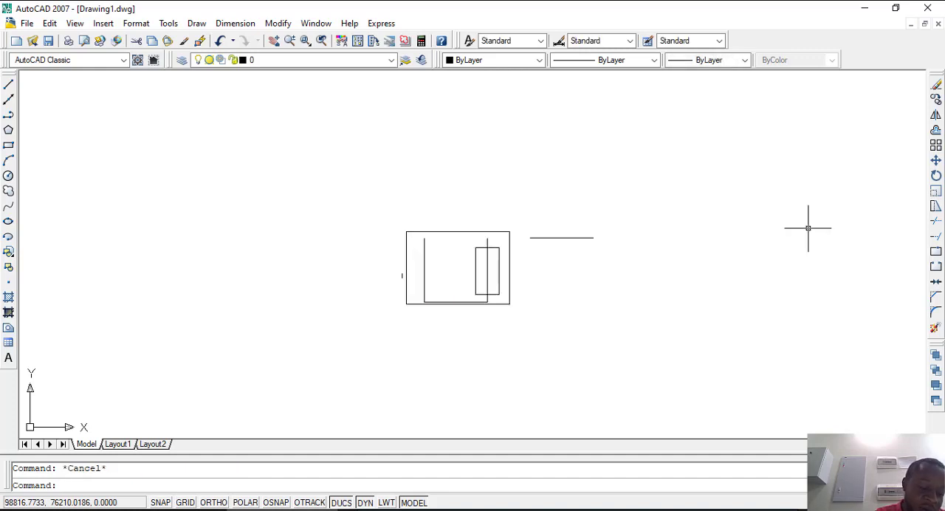
key("ctrl+a")
type("a")
key("Escape")
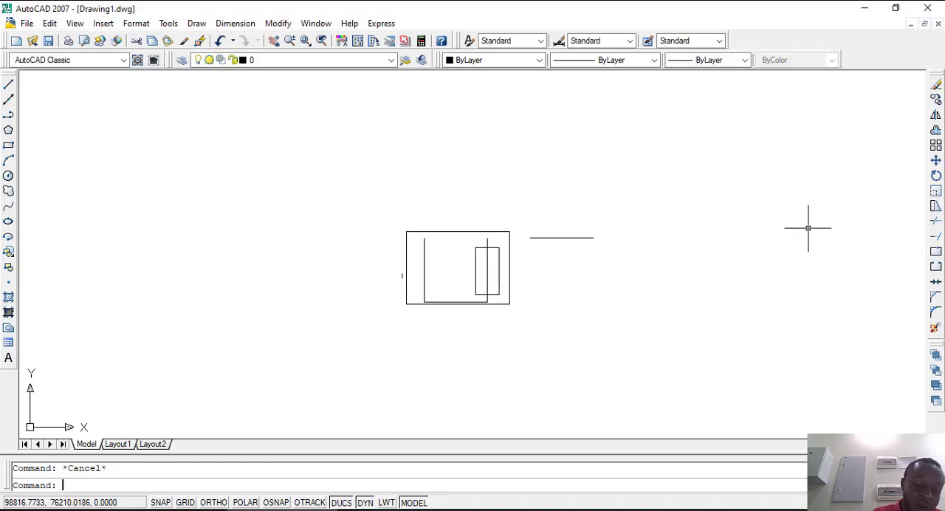
Step: Undo the stretch of the square's top edge and the move of the shapes into the separate rectangle
key("ctrl+z")
key("ctrl+z")
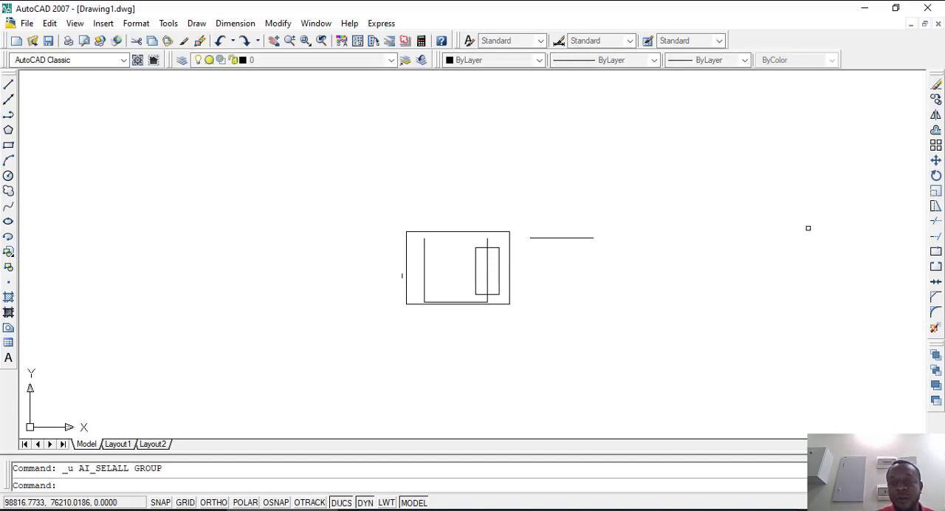
key("Escape")
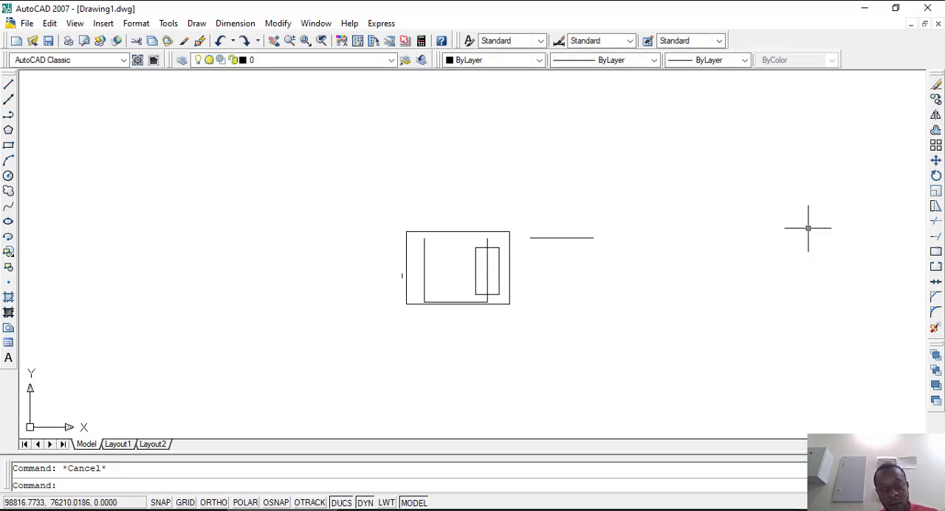
key("ctrl+z")
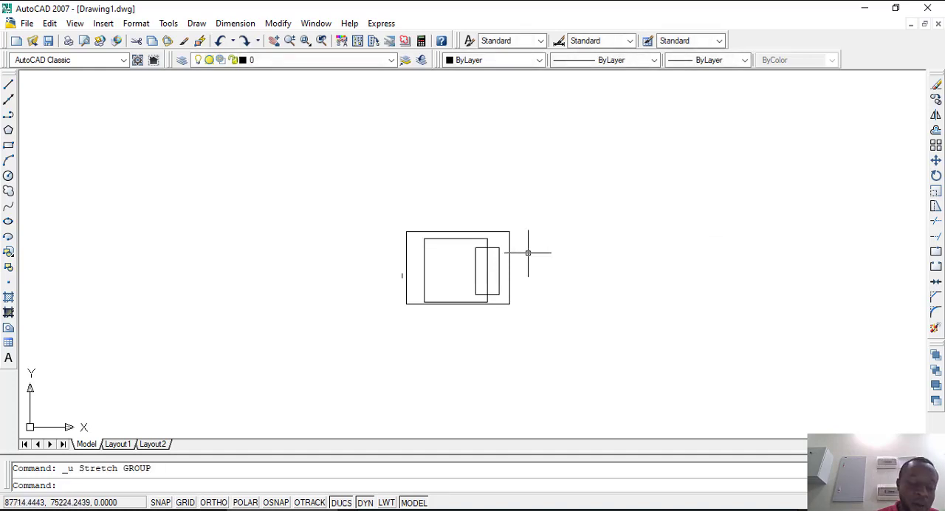
key("ctrl+z")
key("ctrl+z")
key("ctrl+z")
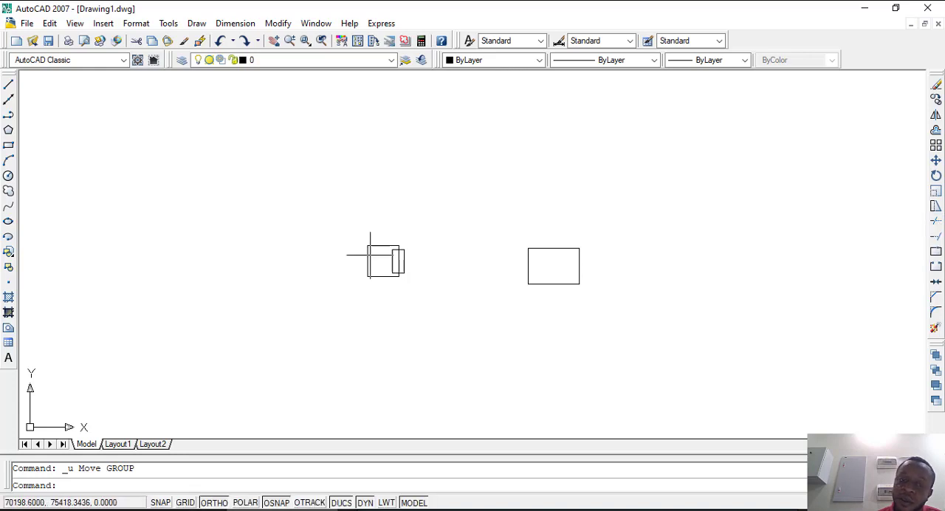
Step: Trim the part of the overlapping rectangle's top edge that lies outside the square, using all objects as cutting edges
scroll(370, 255, "up", 5)
scroll(370, 196, "down", 4)
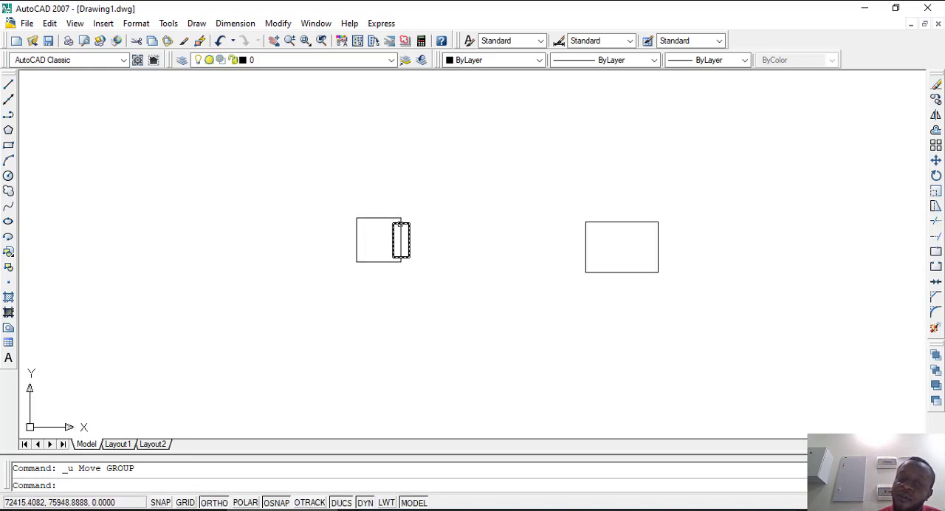
scroll(404, 223, "up", 3)
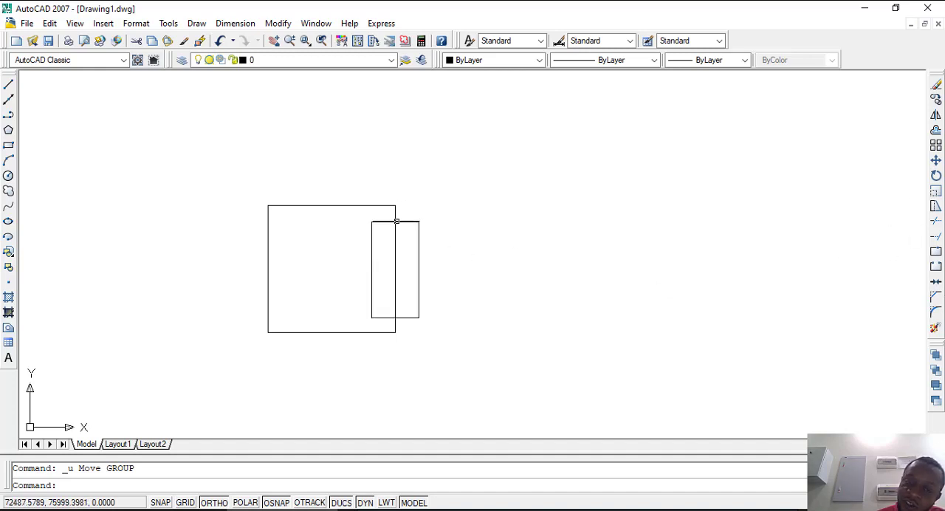
scroll(397, 220, "up", 3)
left_click(399, 218)
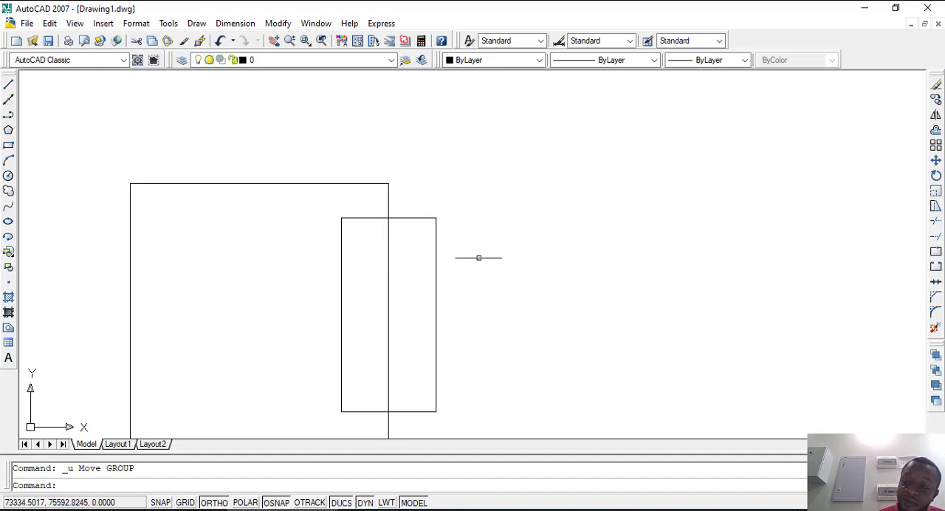
left_click(936, 221)
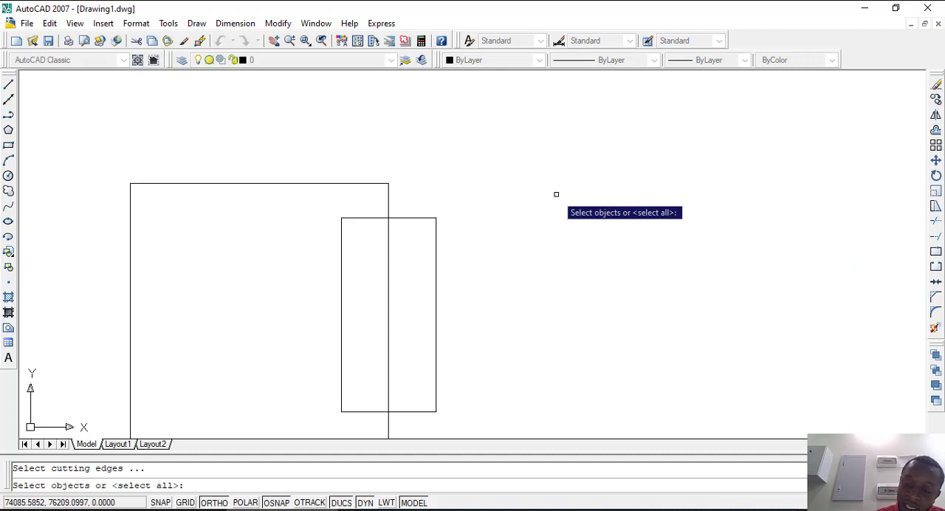
key("Return")
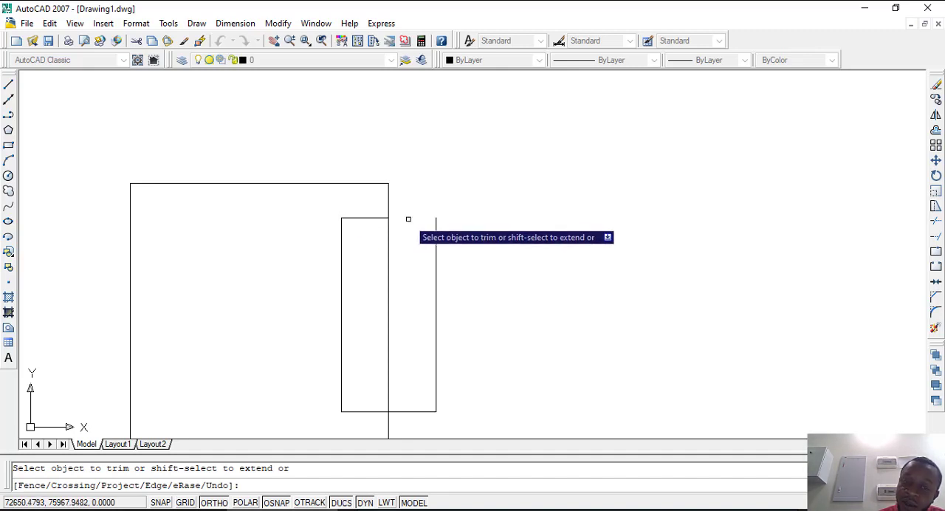
Step: Trim the rectangle's bottom edge outside the square and its remaining top edge inside the square, and end the Trim command
scroll(445, 189, "down", 6)
scroll(436, 258, "up", 5)
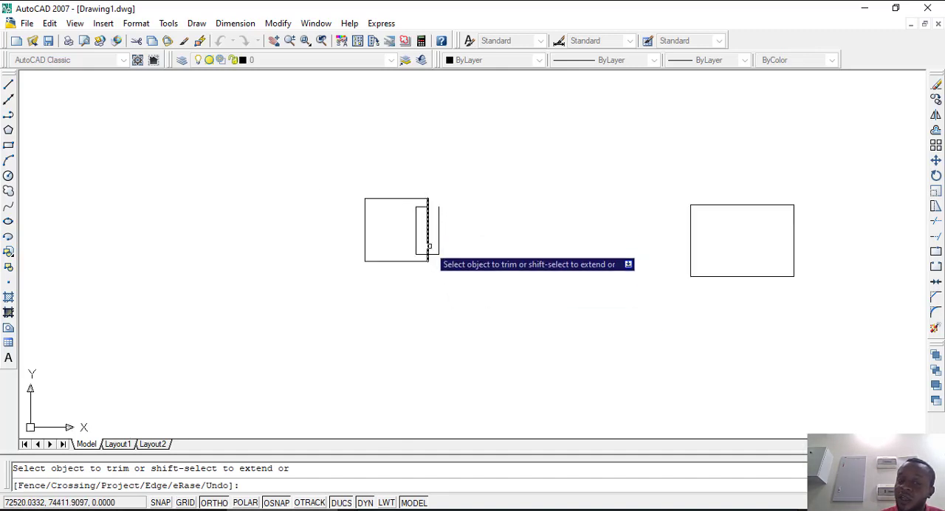
scroll(459, 293, "down", 6)
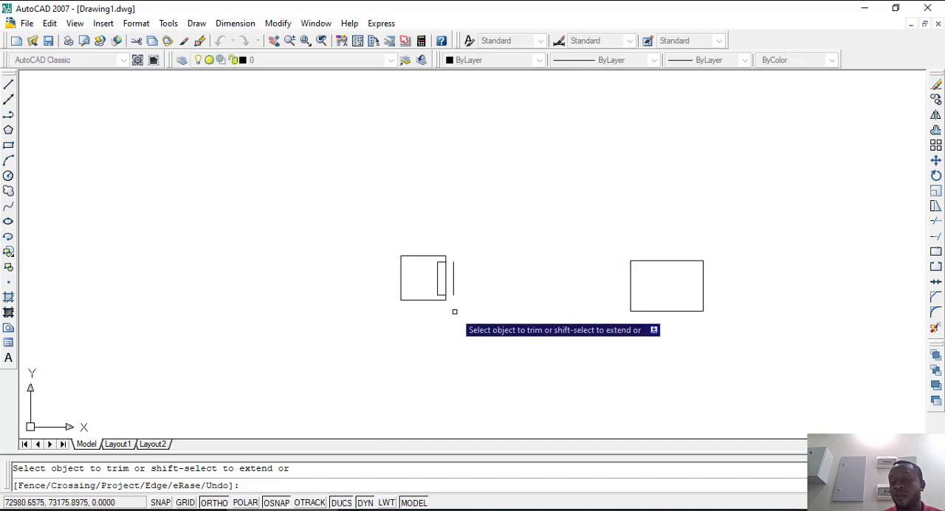
scroll(452, 299, "up", 3)
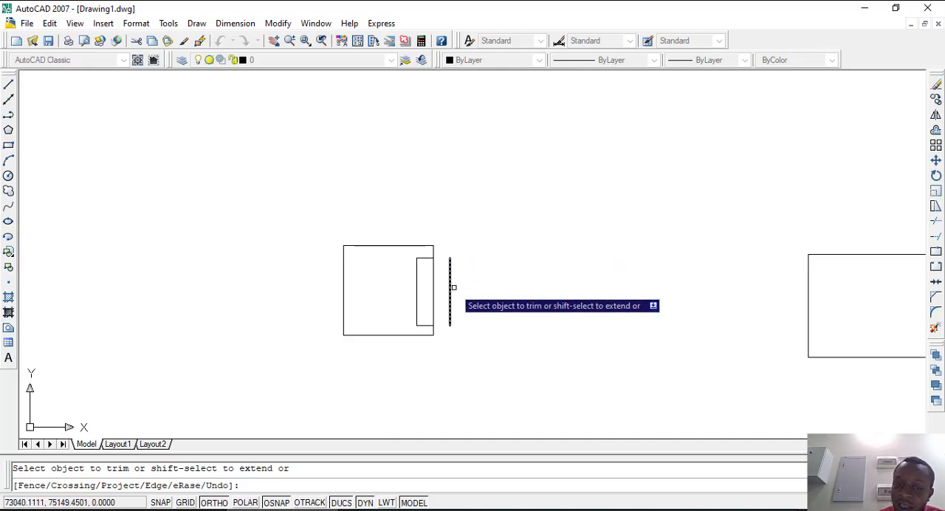
scroll(467, 278, "up", 3)
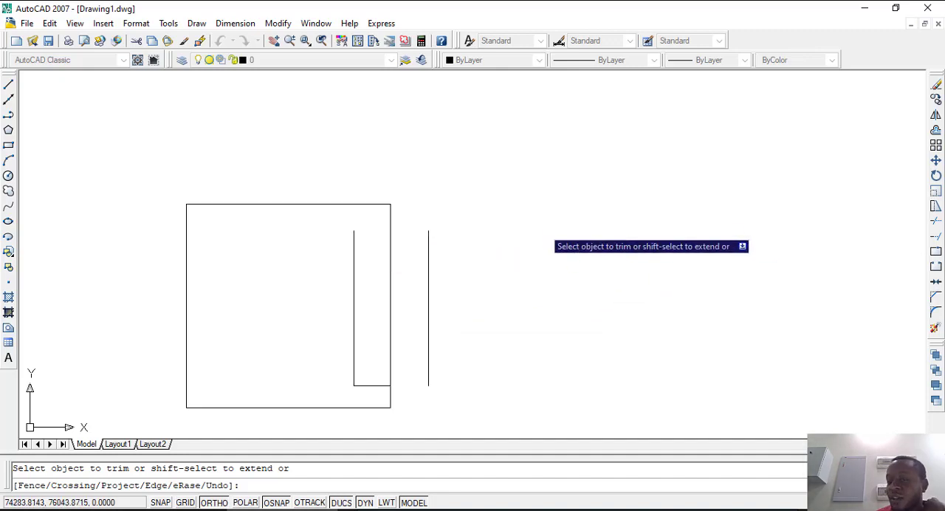
right_click(494, 168)
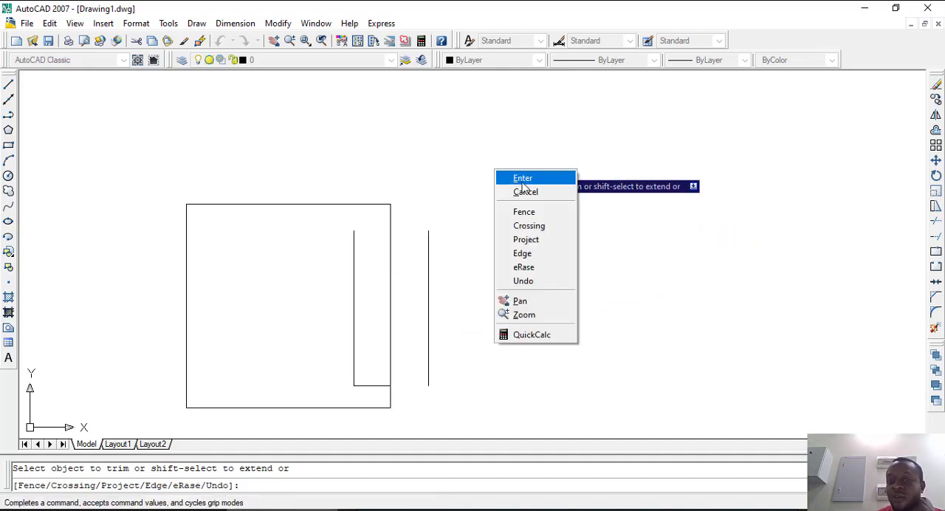
left_click(523, 178)
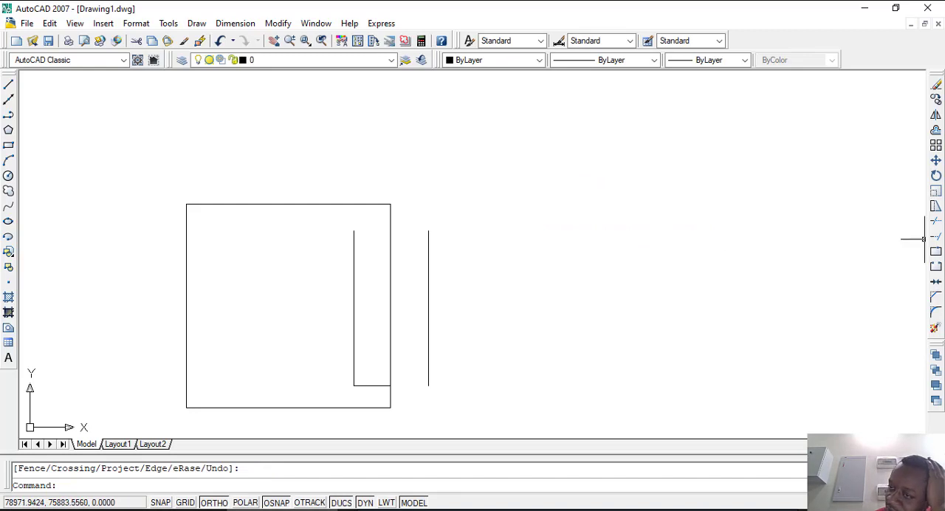
Step: Extend the rectangle's left edge up to the square's top edge and its bottom edge to the detached vertical line, using all objects as boundaries
left_click(935, 239)
key("Return")
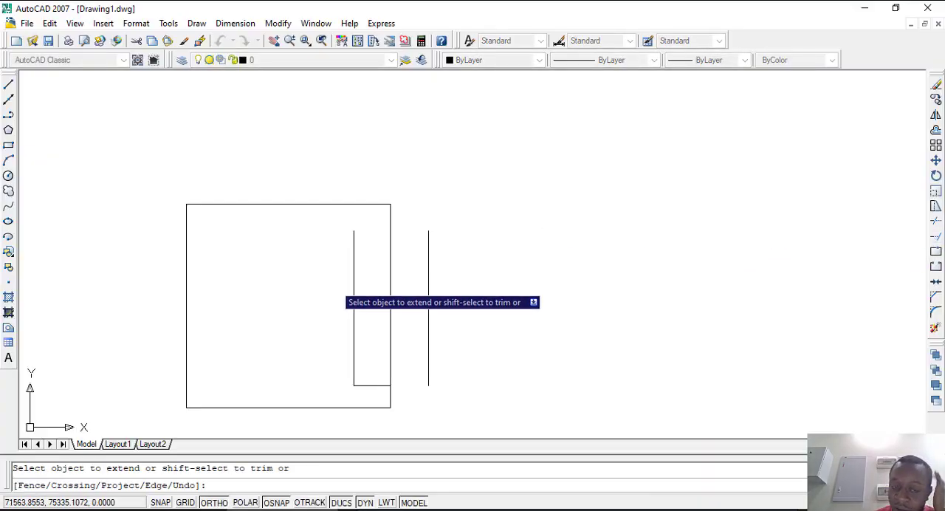
left_click(354, 255)
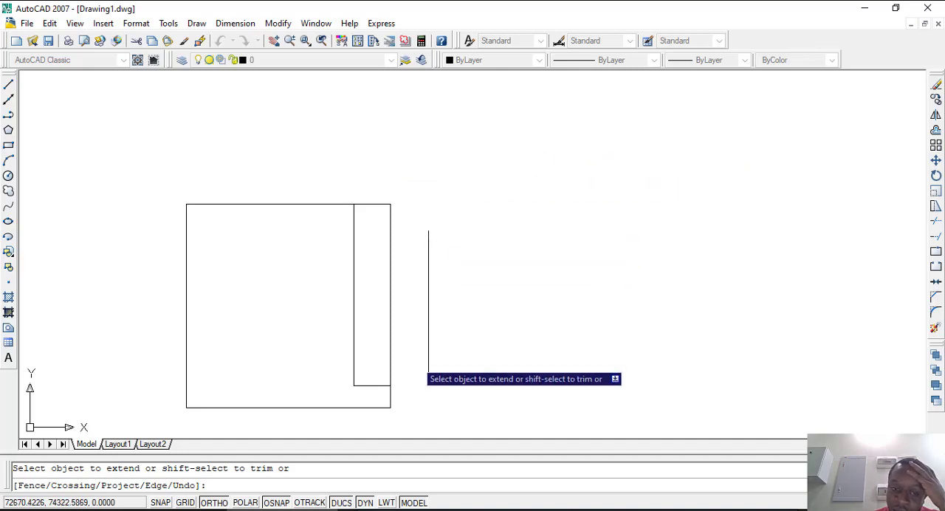
left_click(370, 384)
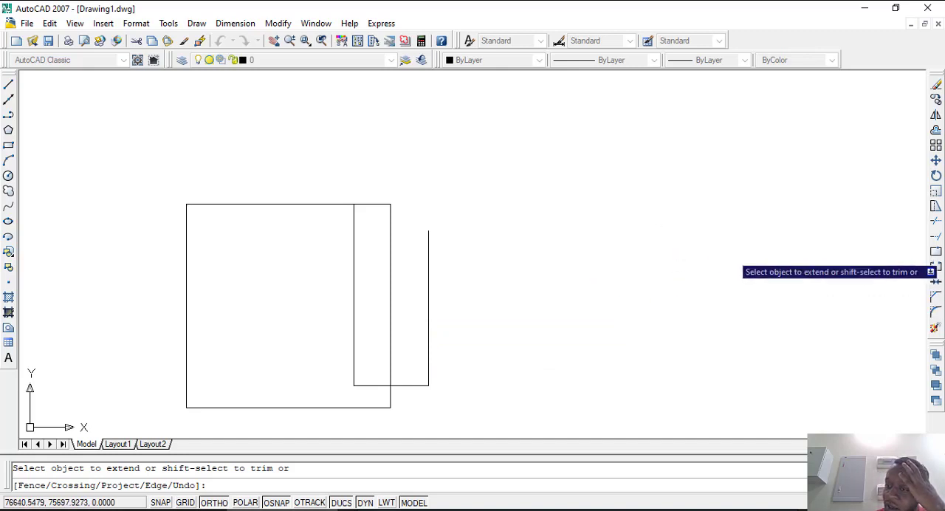
scroll(587, 254, "down", 3)
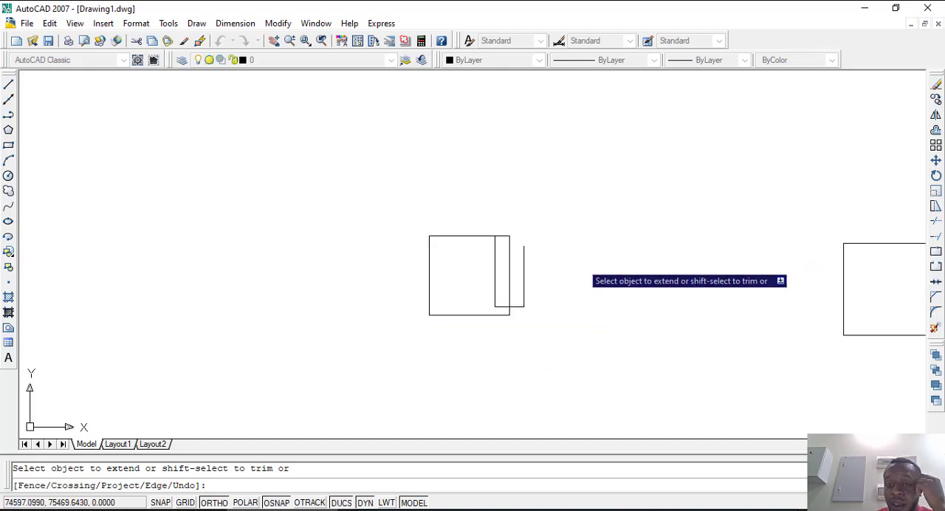
scroll(494, 288, "up", 3)
scroll(520, 273, "down", 2)
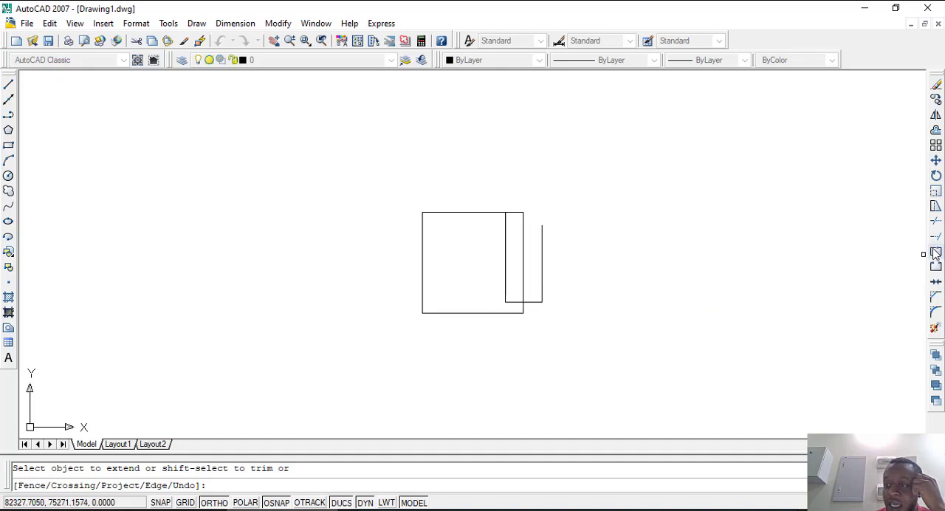